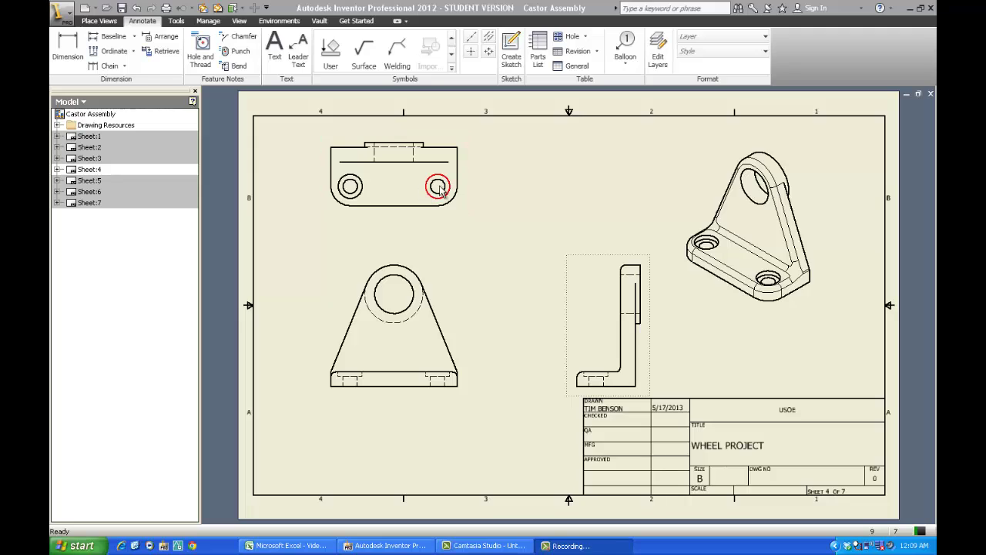
# Step: Add center marks to the two counterbored holes in the top view
pyautogui.click(469, 51)
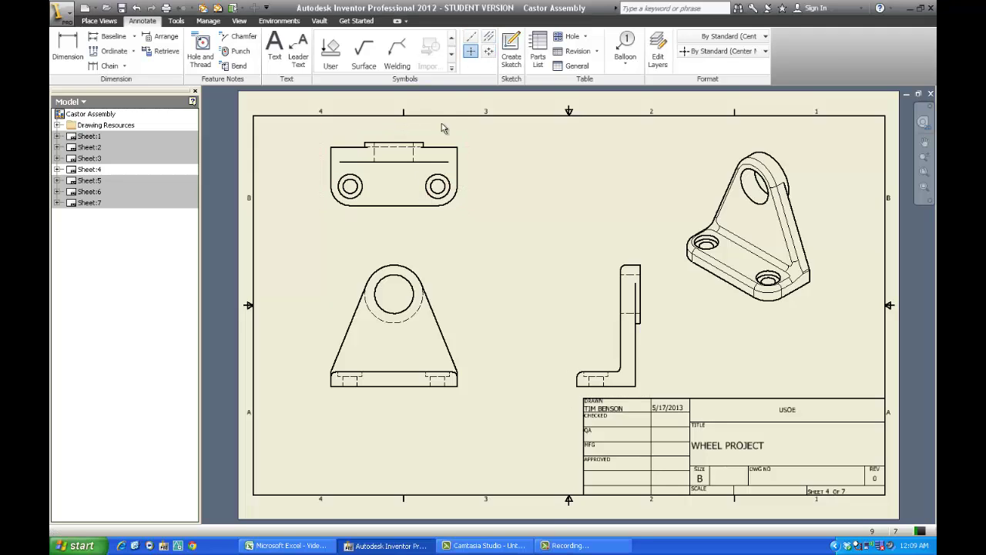
pyautogui.click(354, 196)
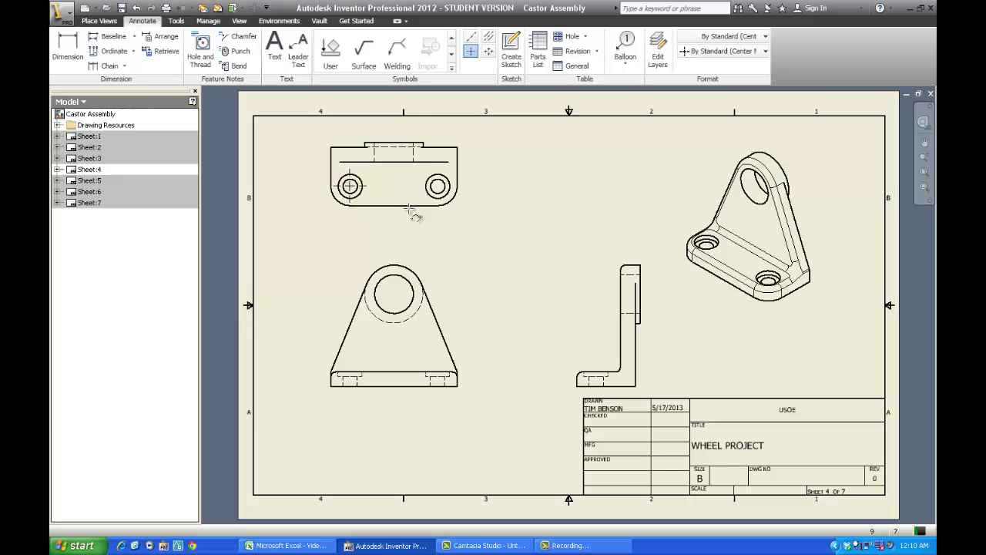
pyautogui.click(446, 193)
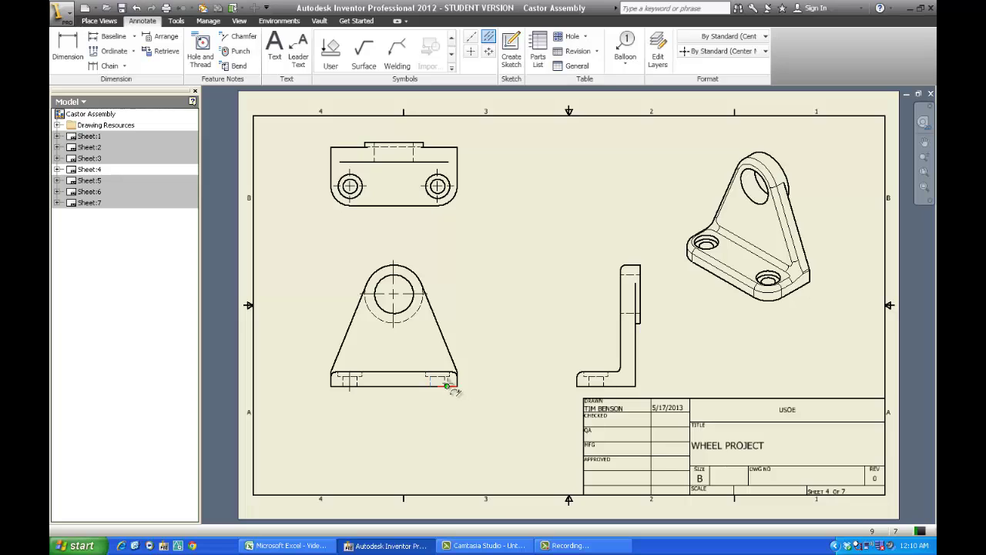
# Step: Add bisector centerlines between the large bore's hidden edges in the top view and the side view
pyautogui.click(413, 153)
pyautogui.click(374, 156)
pyautogui.click(629, 275)
pyautogui.click(625, 313)
pyautogui.rightClick(525, 268)
pyautogui.click(549, 279)
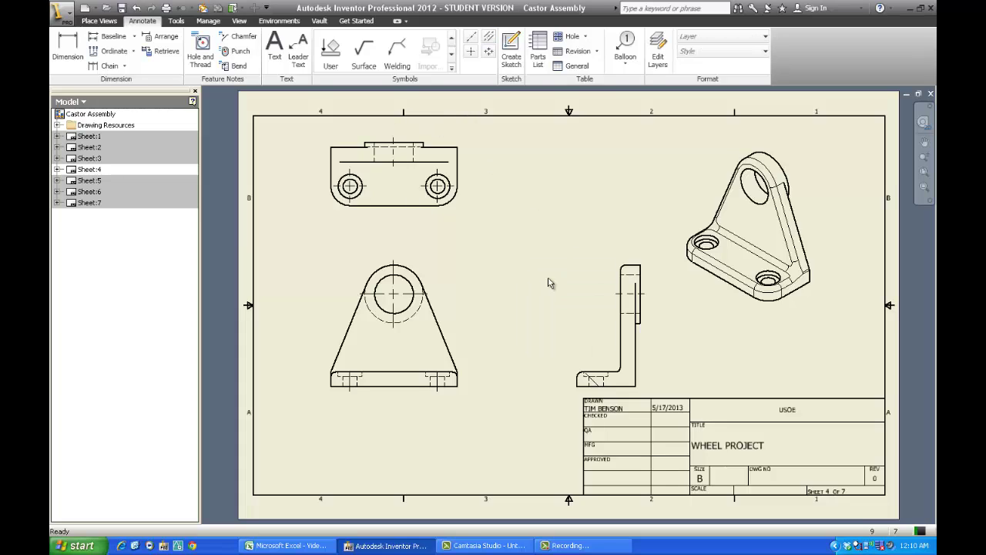
# Step: Replace the diagonal centerline at the side view's base hole with a vertical bisector centerline between its hidden edges
pyautogui.click(596, 380)
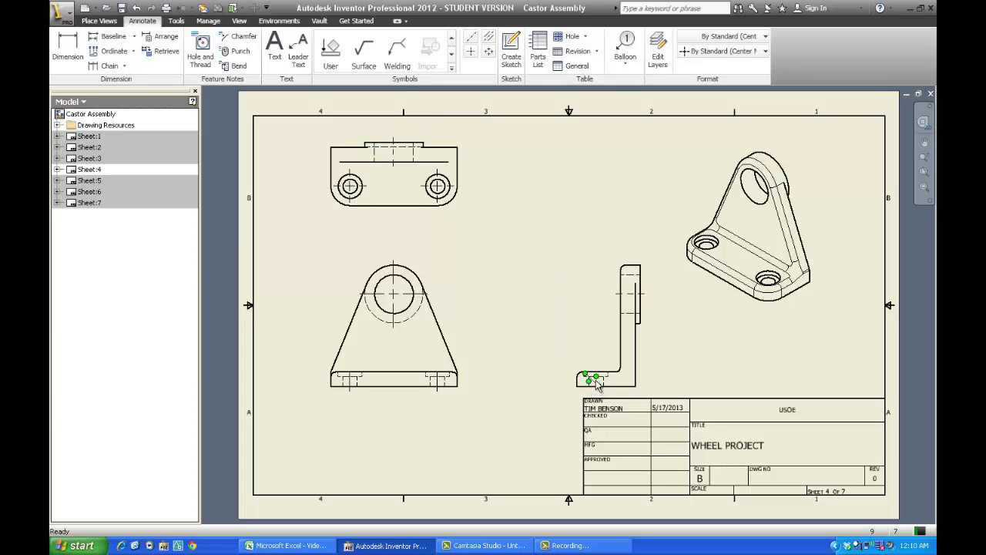
pyautogui.press('Delete')
pyautogui.click(488, 36)
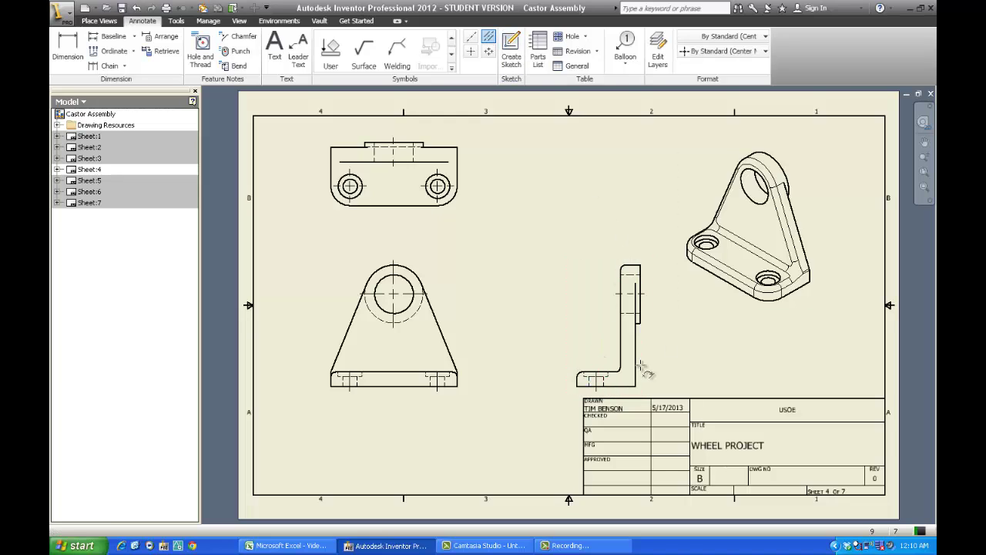
pyautogui.rightClick(557, 290)
pyautogui.click(584, 300)
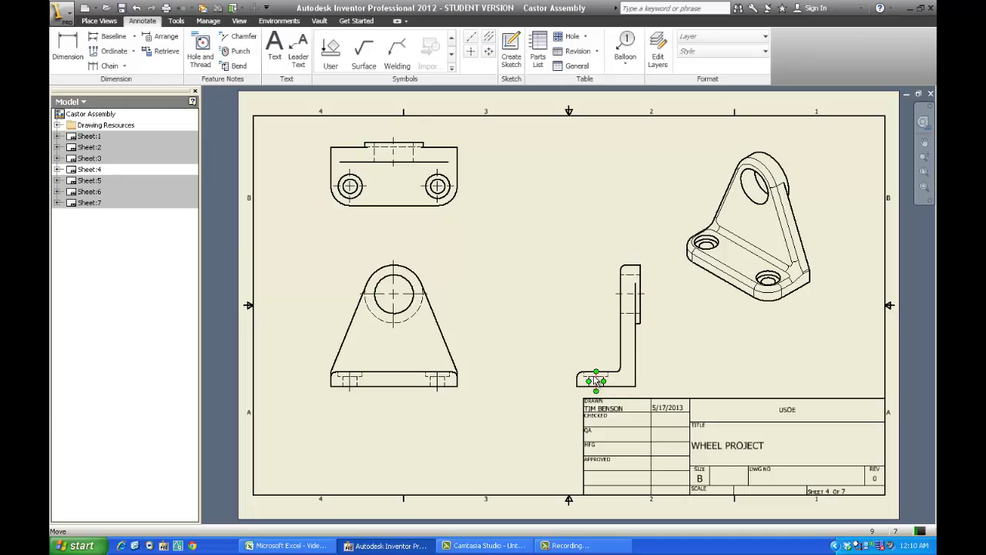
# Step: Extend the upper ends of the base-hole centerlines past the base's top edge in the side and front views
pyautogui.click(596, 371)
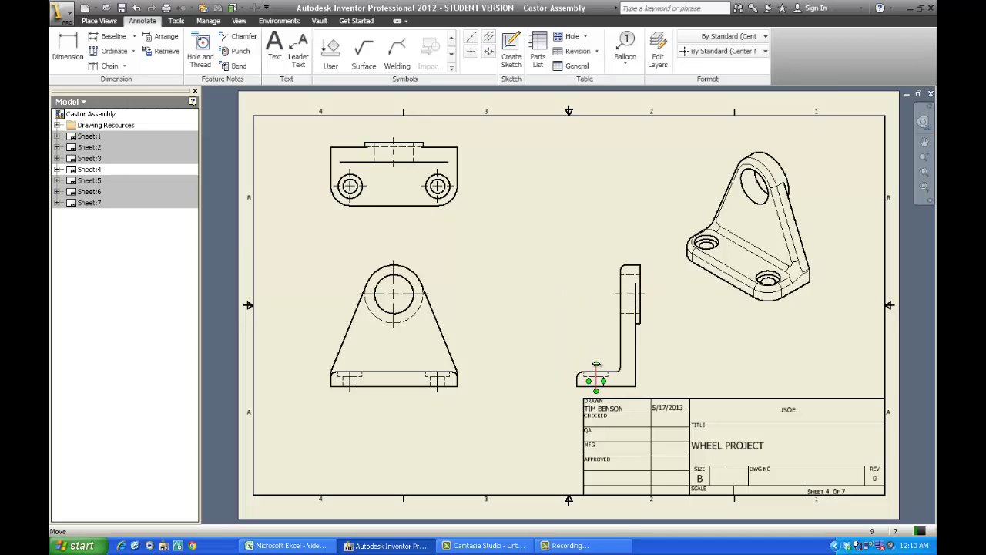
pyautogui.keyDown('ctrl'); pyautogui.click(442, 379); pyautogui.keyUp('ctrl')
pyautogui.press('Escape')
pyautogui.click(441, 368)
pyautogui.keyDown('ctrl'); pyautogui.click(350, 377); pyautogui.keyUp('ctrl')
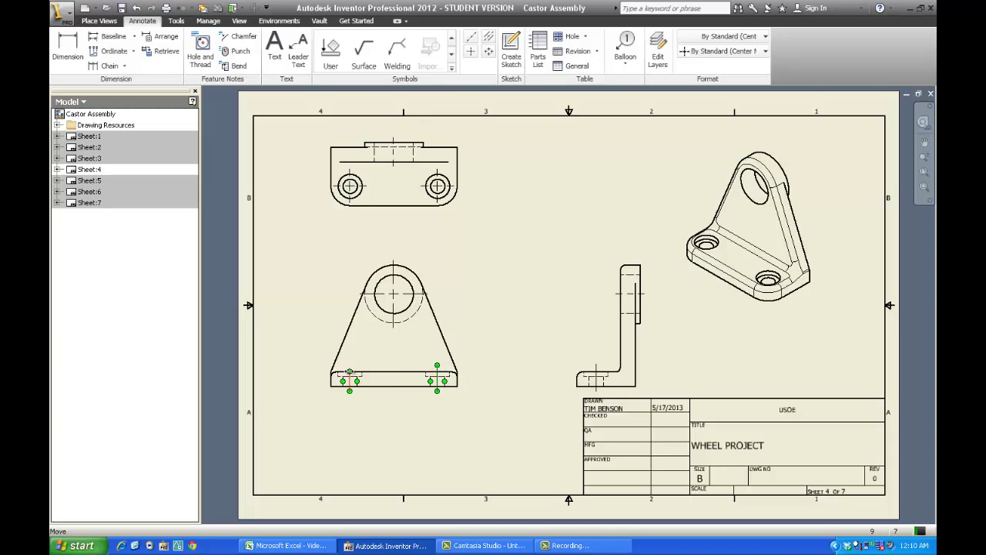
pyautogui.moveTo(350, 371); pyautogui.dragTo(350, 365)
pyautogui.click(534, 322)
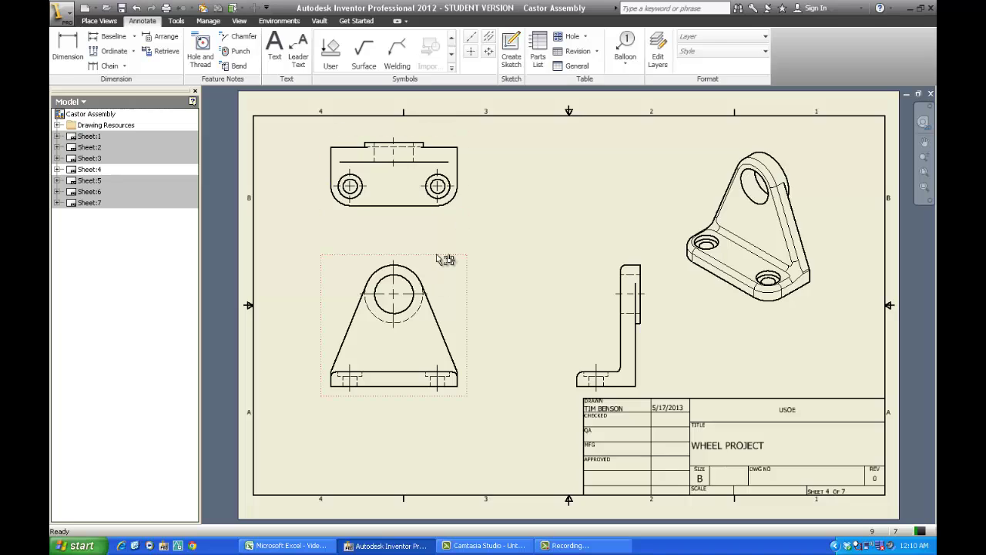
# Step: Dimension the radius of the top view's lower right rounded corner and prefix its text with "2 x"
pyautogui.click(70, 44)
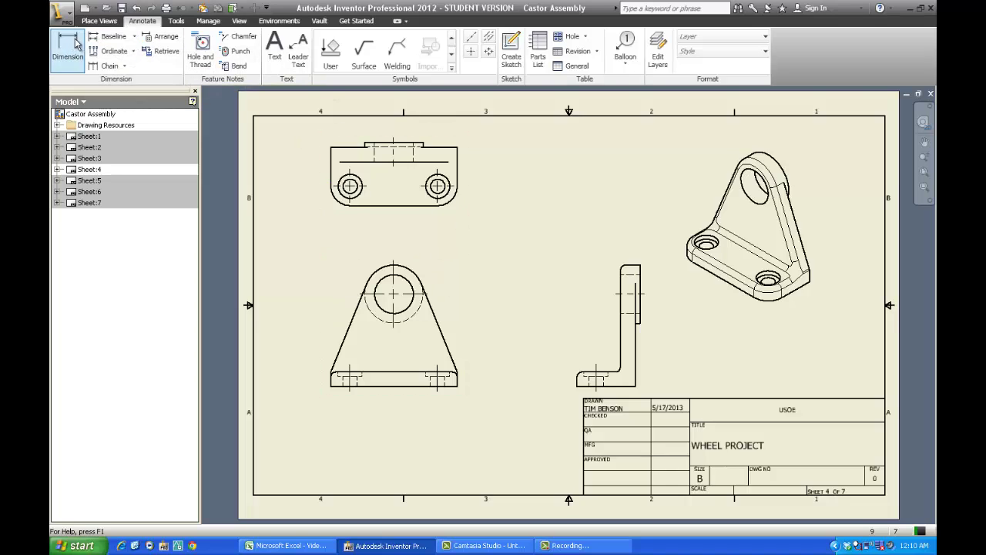
pyautogui.click(456, 203)
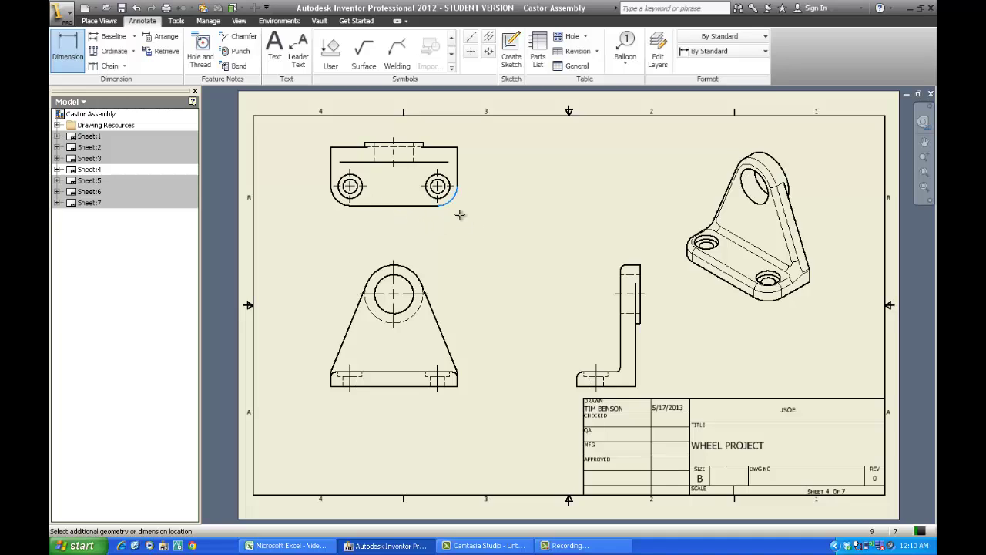
pyautogui.rightClick(486, 224)
pyautogui.click(500, 238)
pyautogui.click(471, 217)
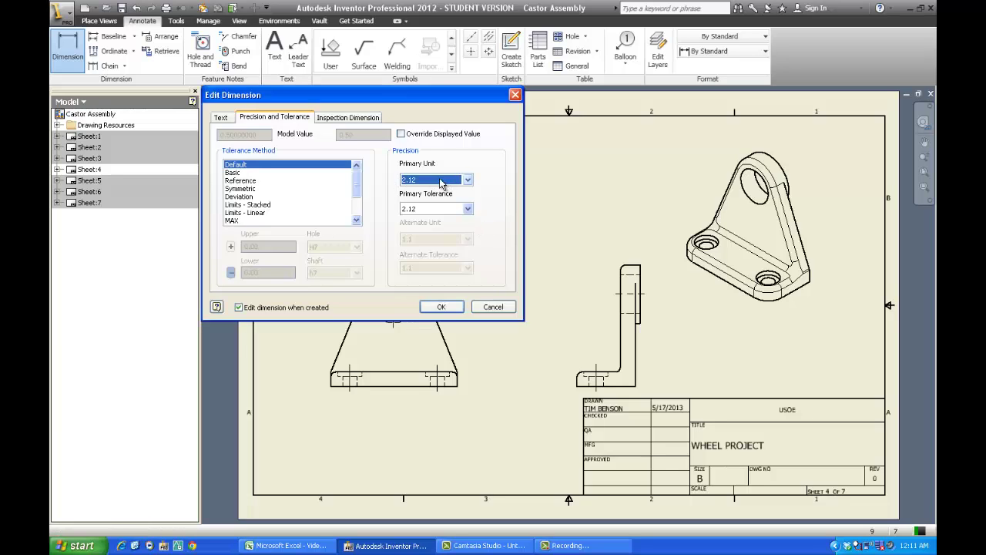
pyautogui.moveTo(411, 101)
pyautogui.mouseDown()
pyautogui.moveTo(724, 206)
pyautogui.moveTo(453, 124)
pyautogui.mouseUp()
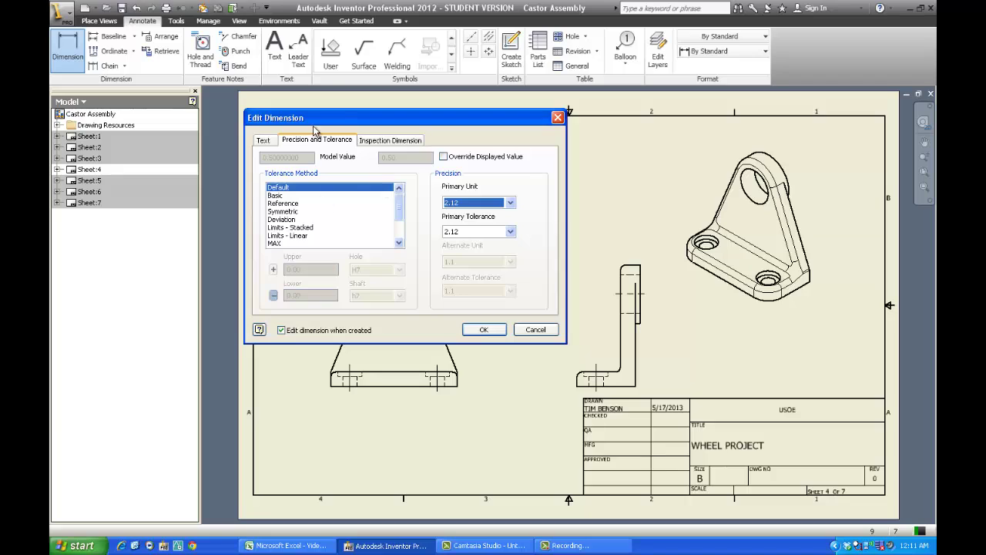
pyautogui.click(264, 140)
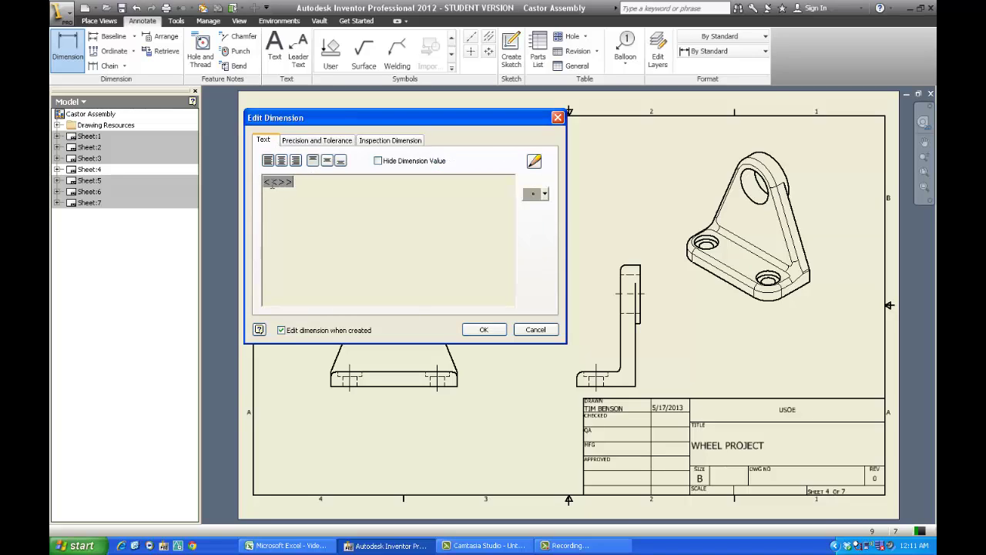
pyautogui.moveTo(265, 183); pyautogui.dragTo(281, 189)
pyautogui.click(300, 183)
pyautogui.write('2 x')
pyautogui.click(483, 330)
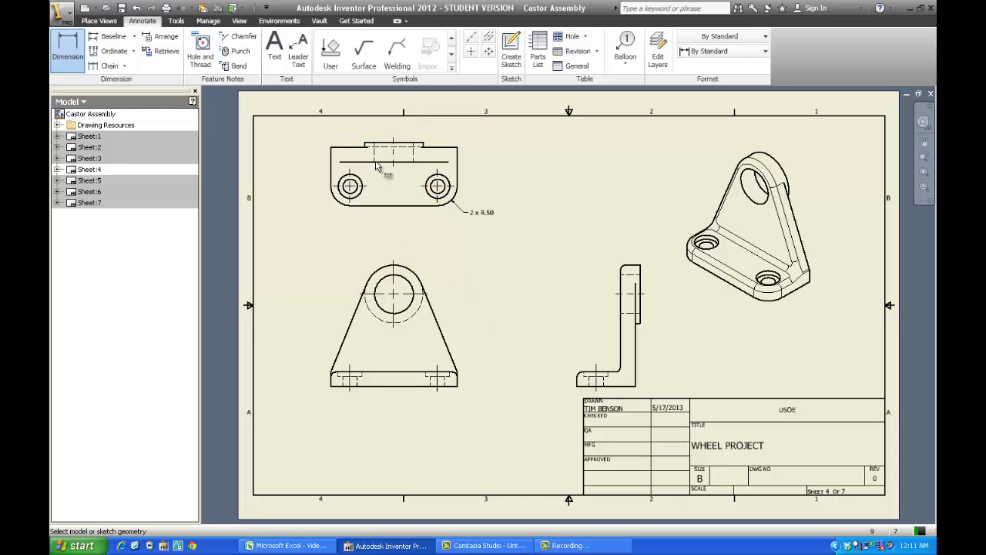
# Step: Dimension the large hole's diameter and the outer arc's radius in the front view
pyautogui.click(406, 279)
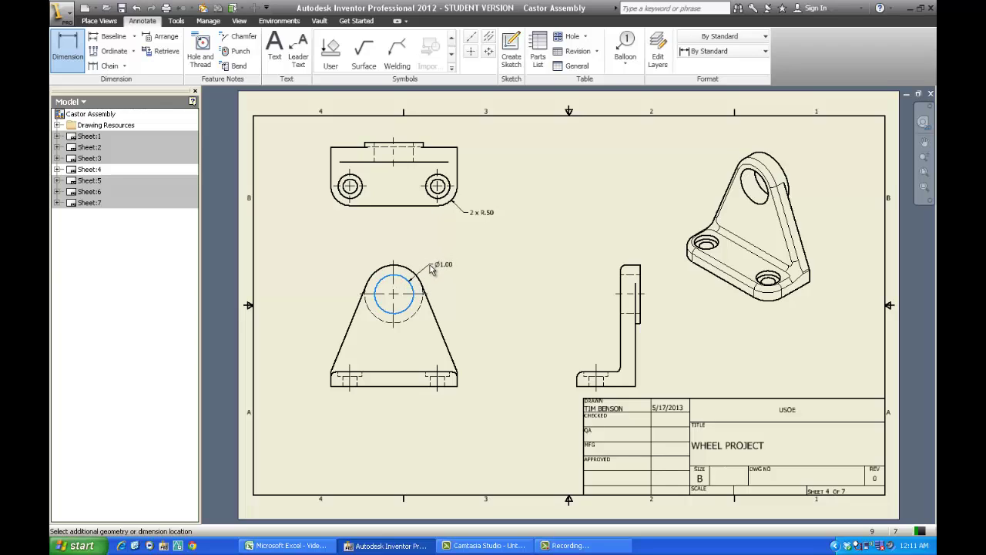
pyautogui.click(428, 265)
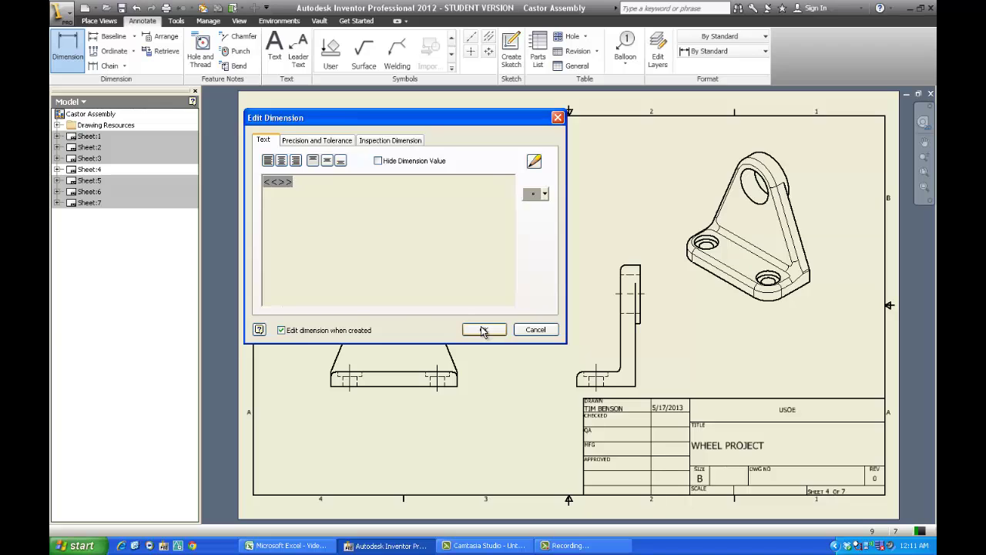
pyautogui.click(482, 330)
pyautogui.click(417, 274)
pyautogui.click(482, 330)
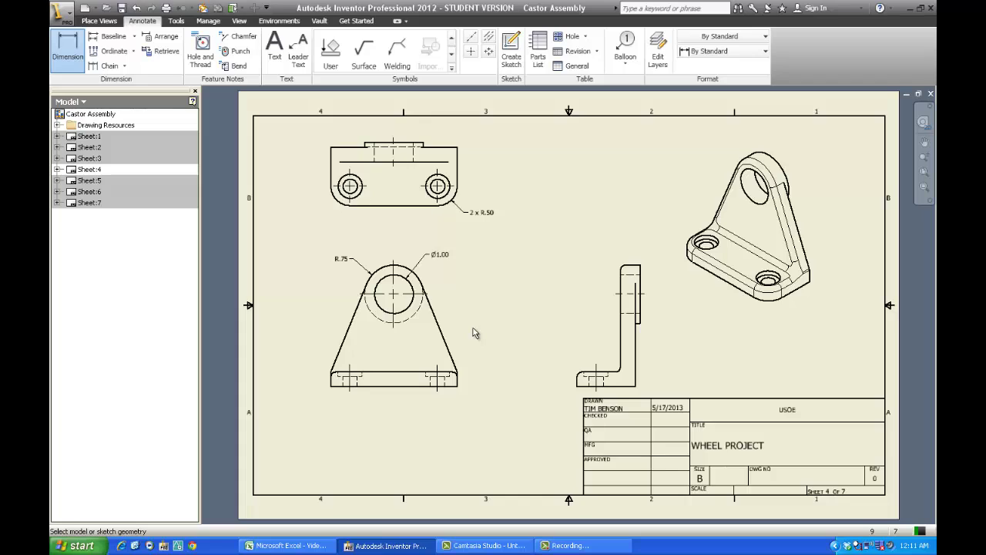
# Step: Dimension the base thickness in the front view, with primary unit and primary tolerance precision set to 3.123
pyautogui.click(457, 387)
pyautogui.click(428, 373)
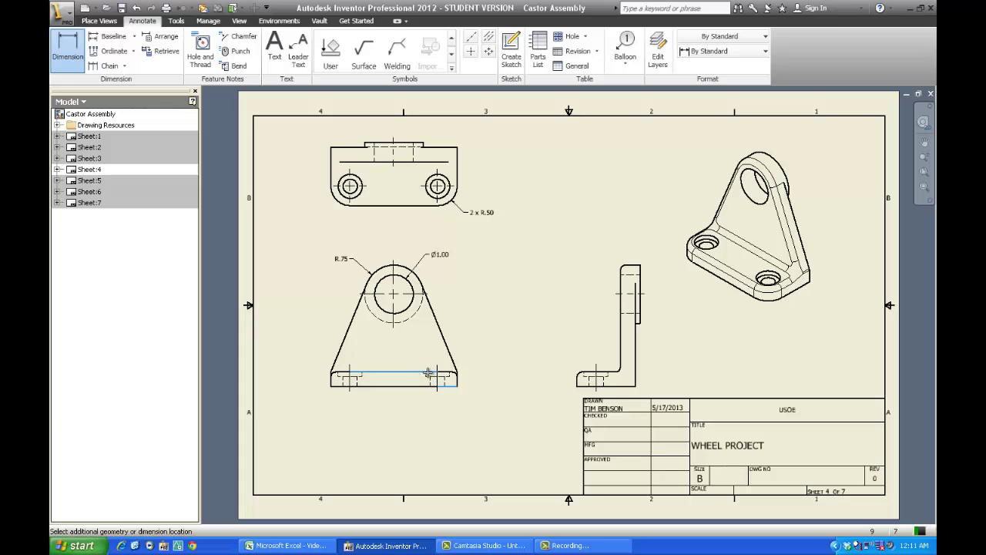
pyautogui.click(471, 383)
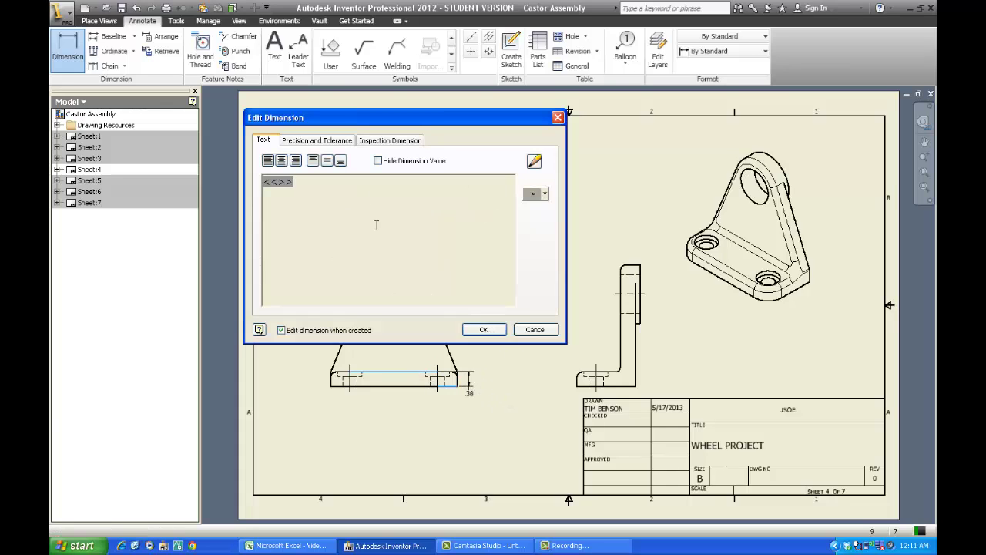
pyautogui.click(339, 140)
pyautogui.click(508, 204)
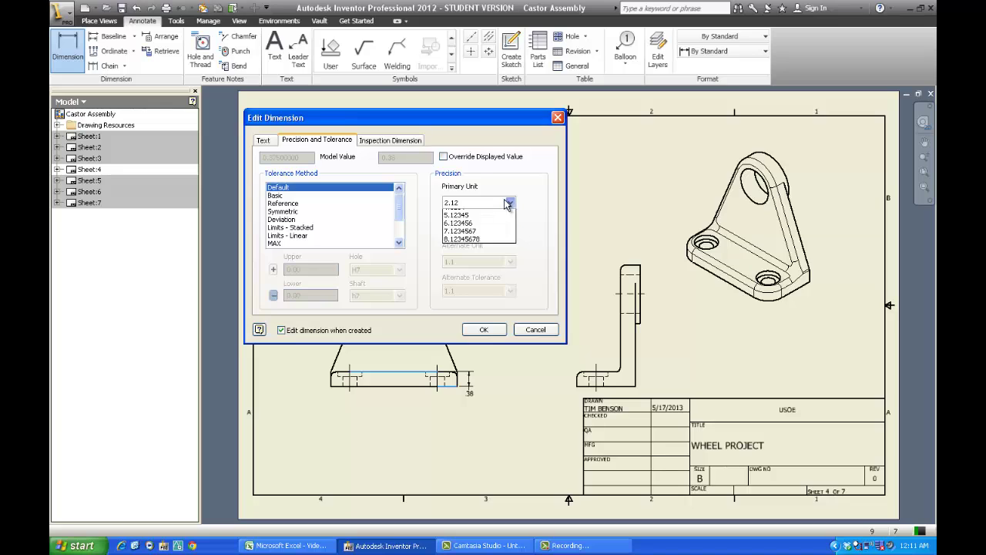
pyautogui.click(493, 243)
pyautogui.click(497, 231)
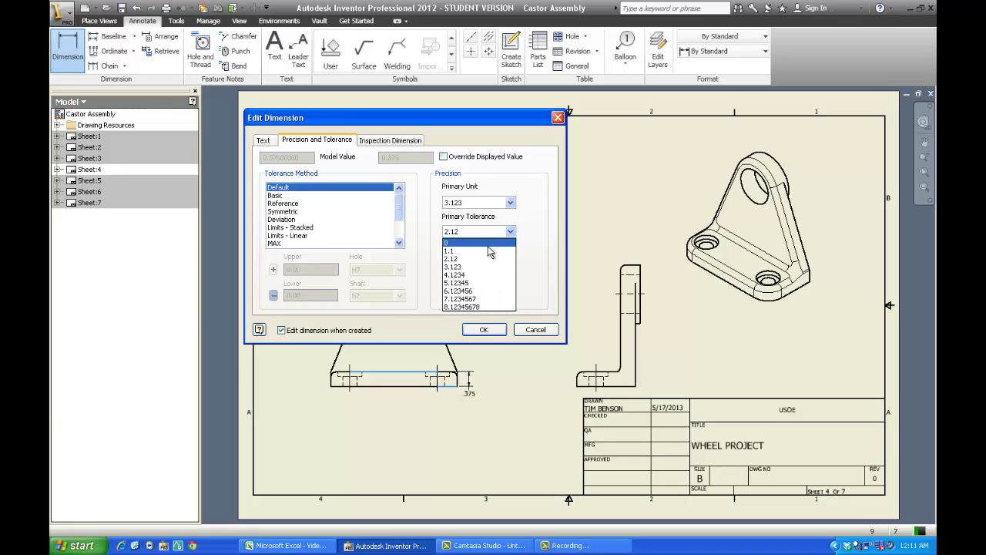
pyautogui.click(489, 266)
pyautogui.click(484, 329)
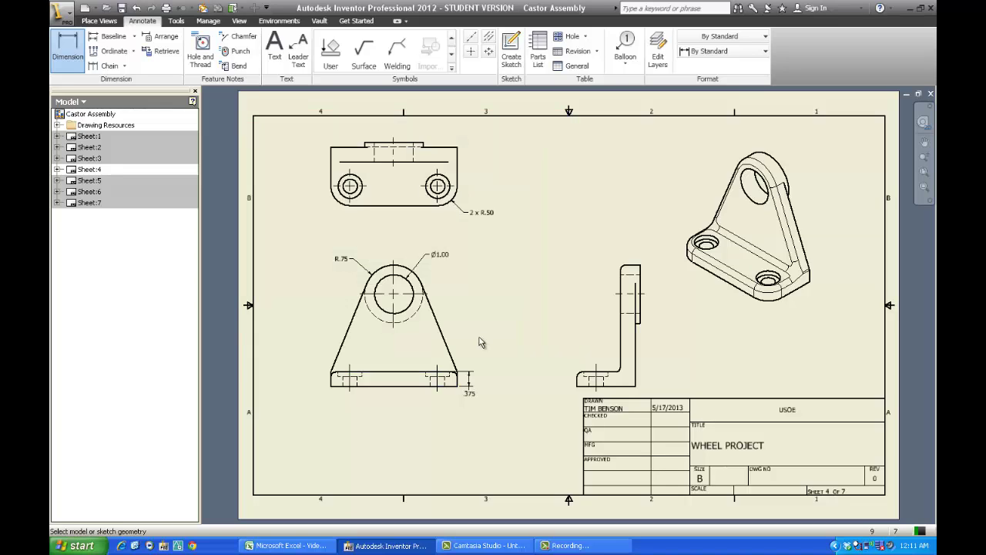
# Step: Dimension the height from the base's bottom edge to the large hole's center, with unit and tolerance precision set to 3.123
pyautogui.click(397, 295)
pyautogui.click(422, 386)
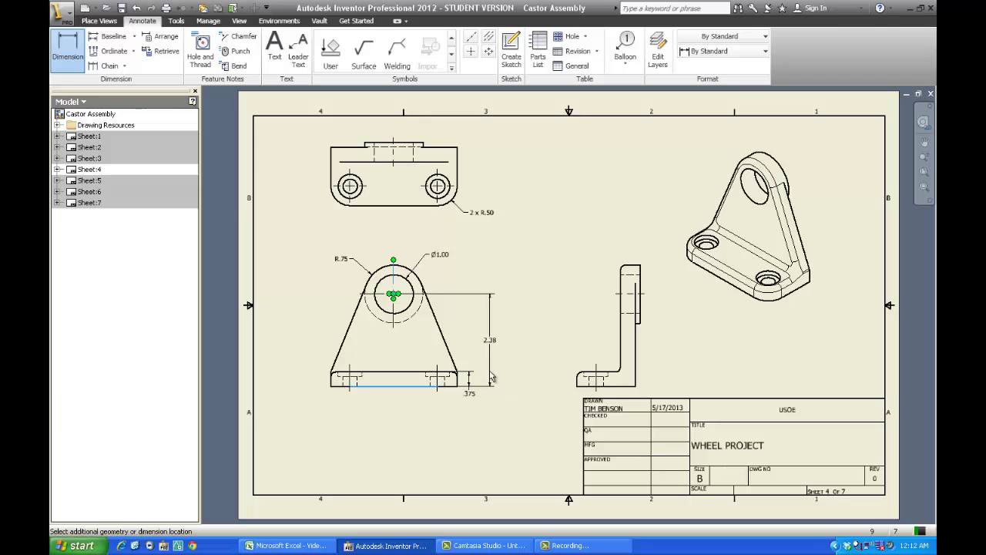
pyautogui.click(492, 381)
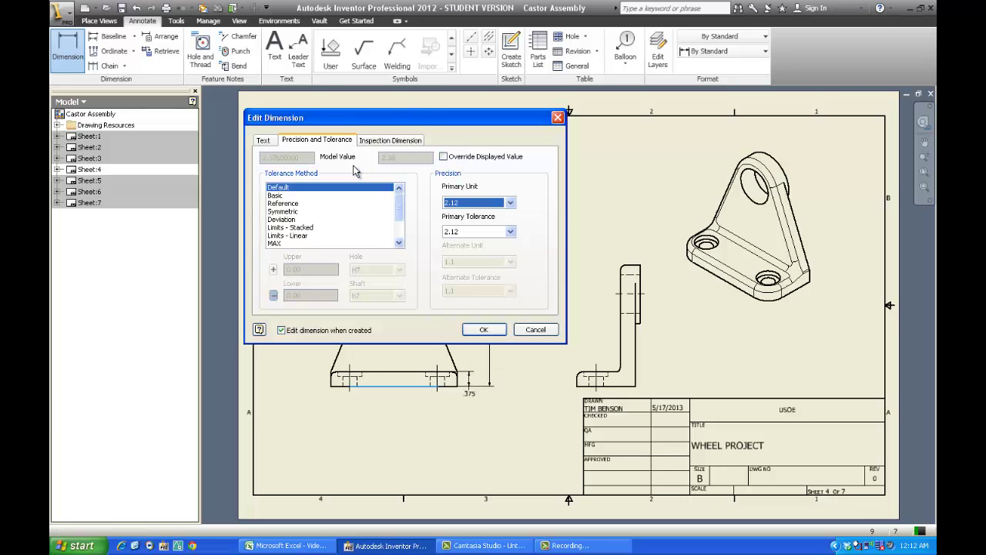
pyautogui.click(468, 203)
pyautogui.click(474, 235)
pyautogui.click(475, 232)
pyautogui.click(474, 264)
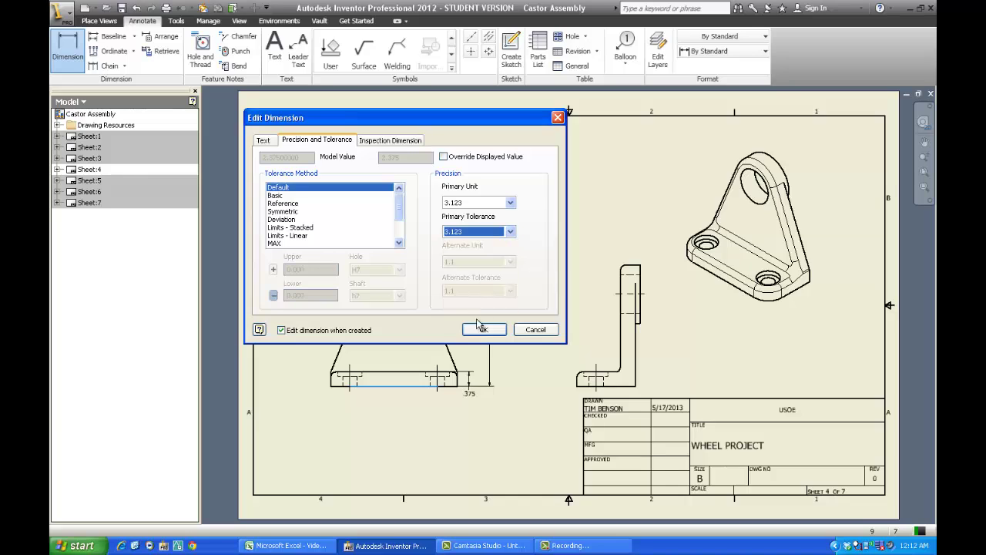
pyautogui.click(482, 330)
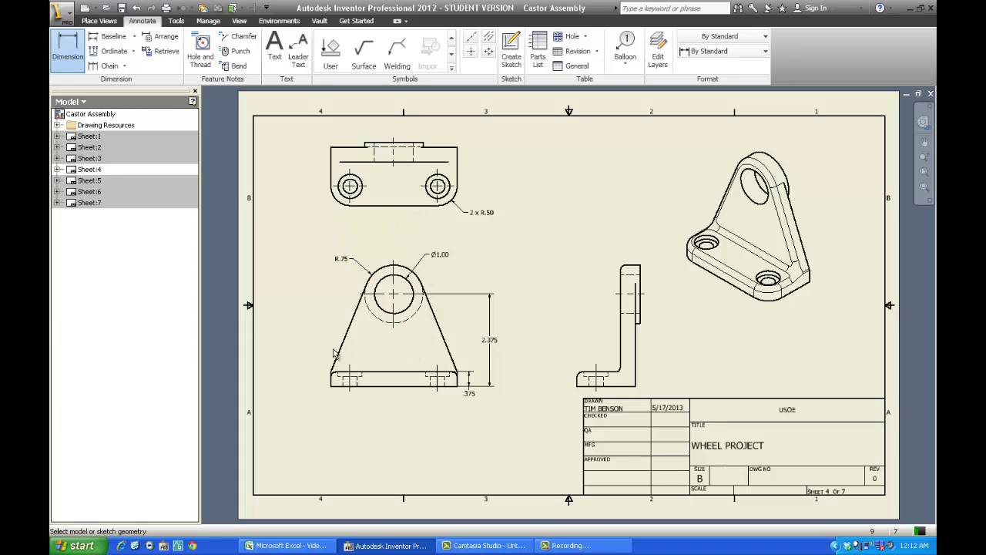
# Step: Dimension the horizontal distance from the base's left edge to the large hole's centerline above the front view, with primary unit precision 3.123
pyautogui.click(392, 260)
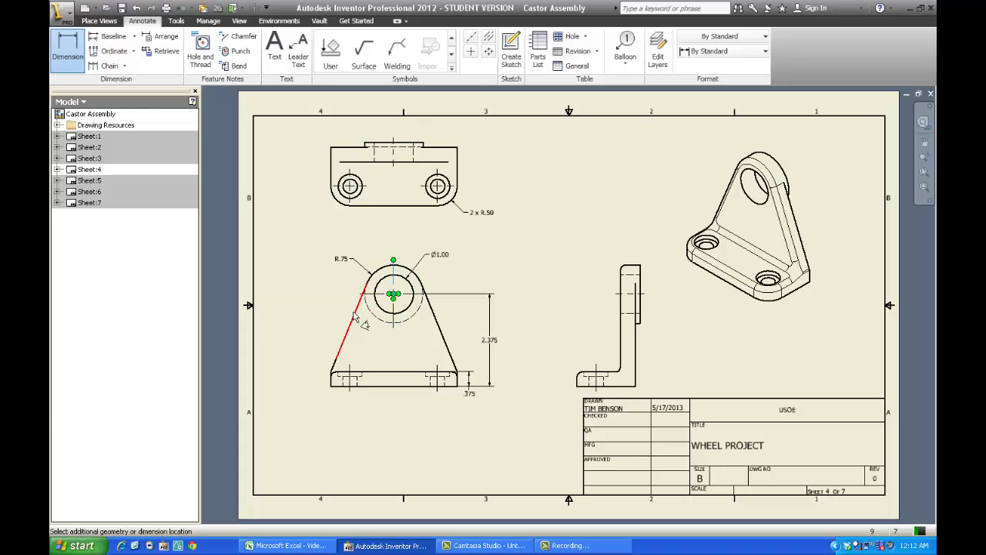
pyautogui.click(330, 385)
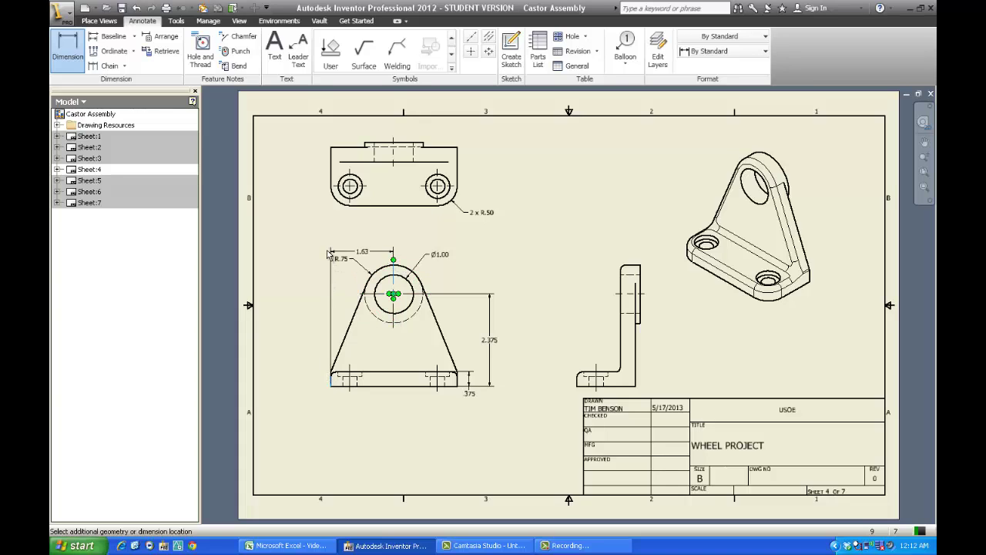
pyautogui.click(329, 246)
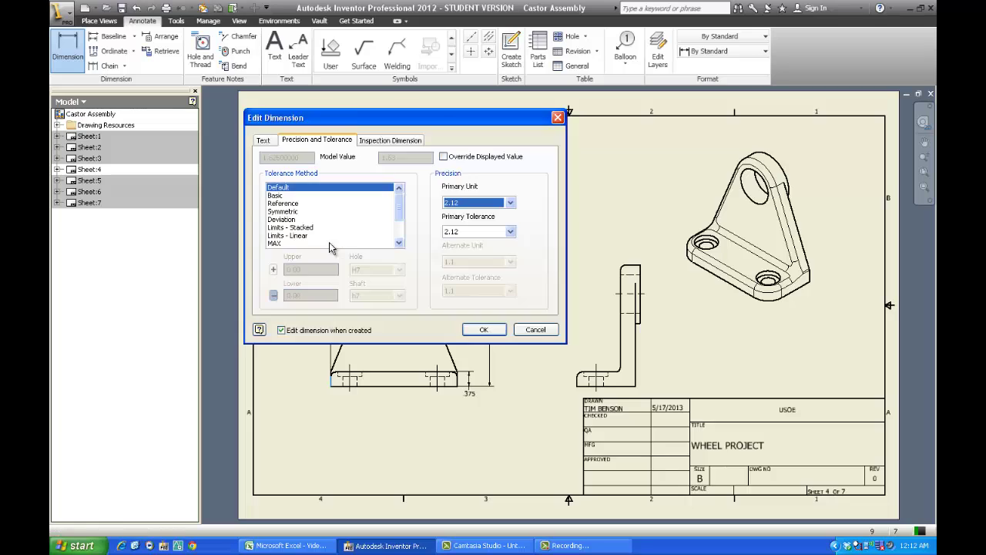
pyautogui.click(468, 202)
pyautogui.click(471, 237)
pyautogui.click(483, 331)
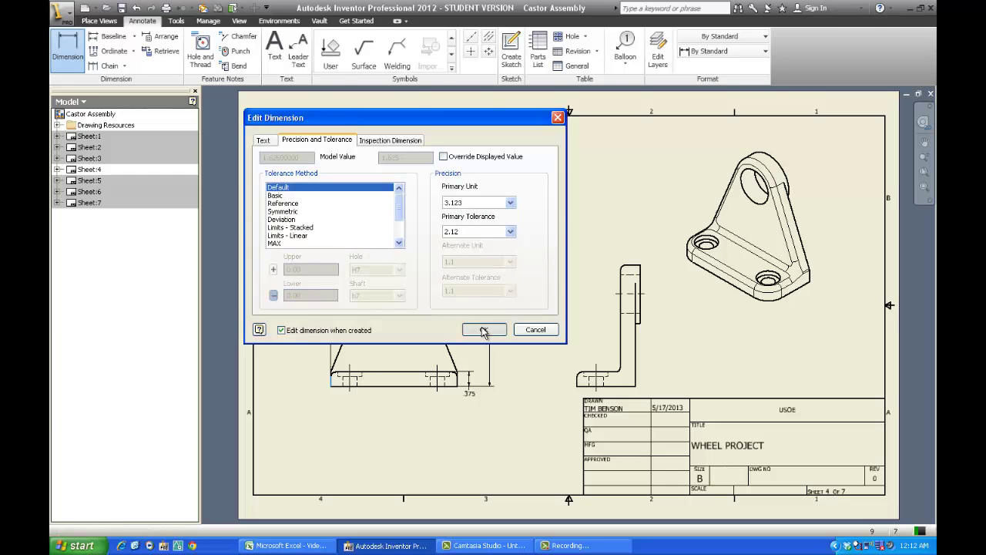
# Step: Dimension the overall base width above the front view, keeping the default precision
pyautogui.click(330, 382)
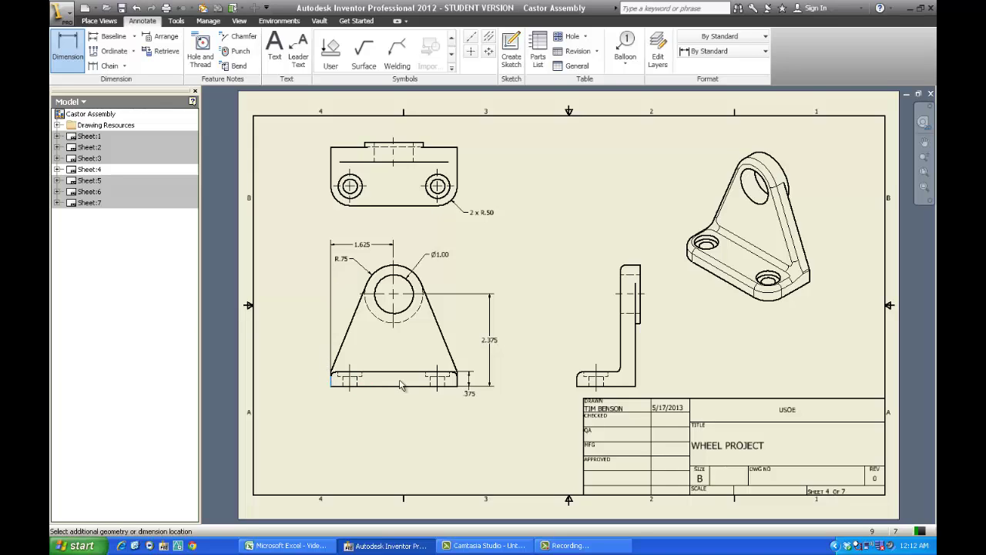
pyautogui.click(458, 383)
pyautogui.click(443, 237)
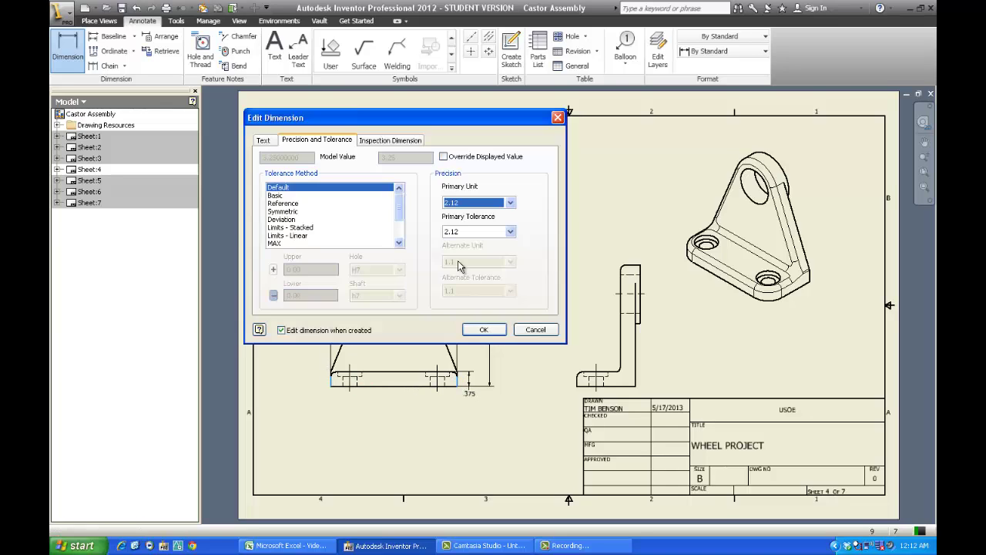
pyautogui.click(480, 328)
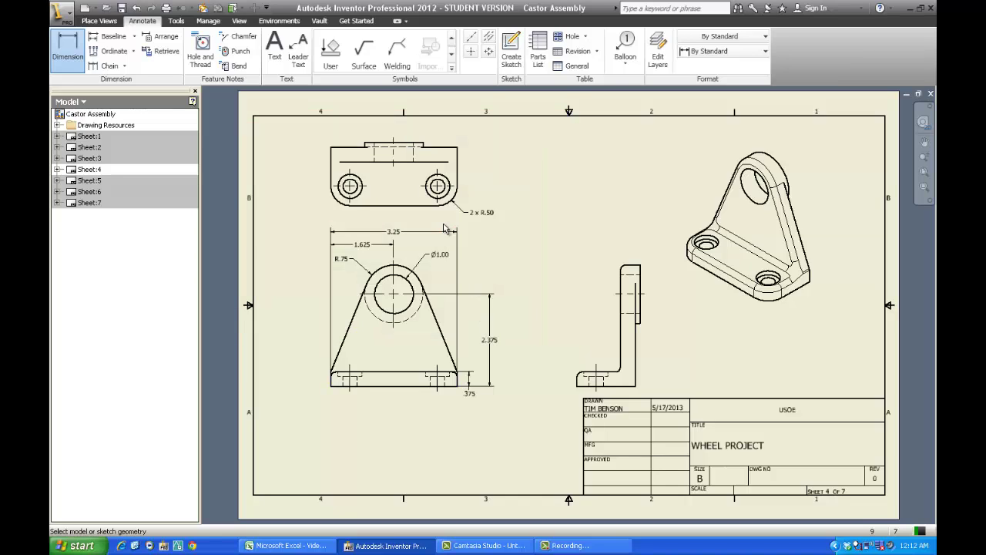
# Step: Add a hole note to the right counterbored hole in the top view, placed up and to the right of it
pyautogui.click(201, 52)
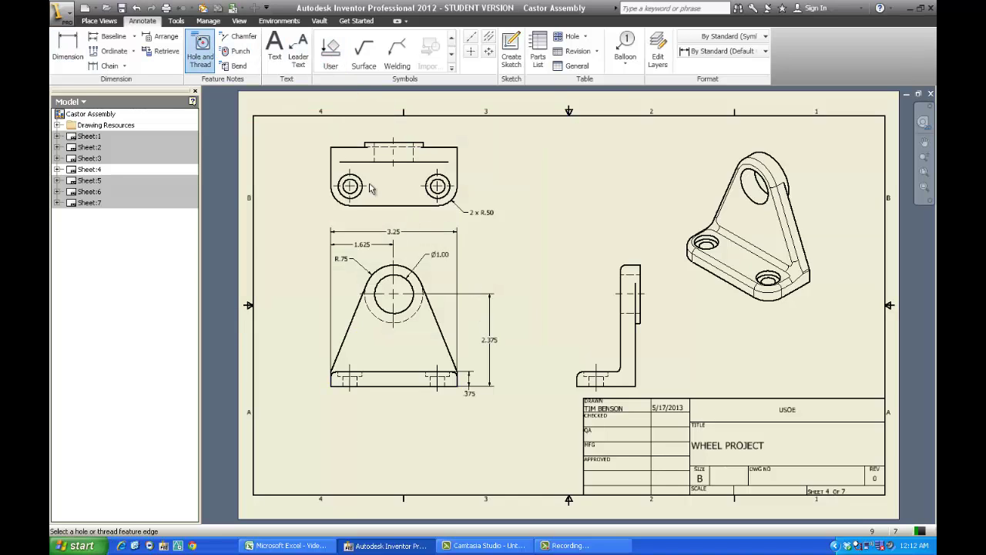
pyautogui.click(446, 192)
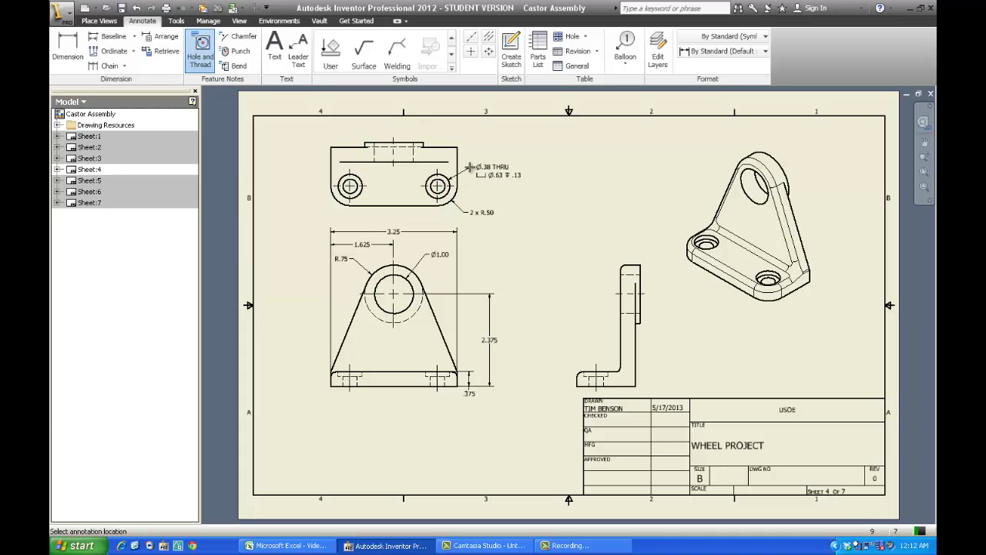
pyautogui.click(466, 165)
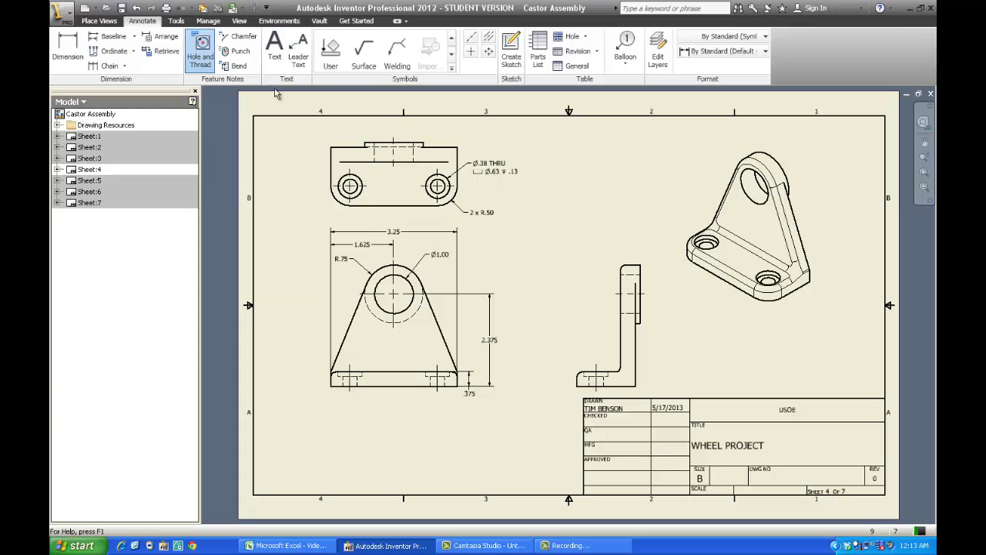
# Step: Dimension the horizontal distance from the base's left edge to the left counterbored hole's center, below the top view, keeping the default precision
pyautogui.click(68, 48)
pyautogui.click(337, 186)
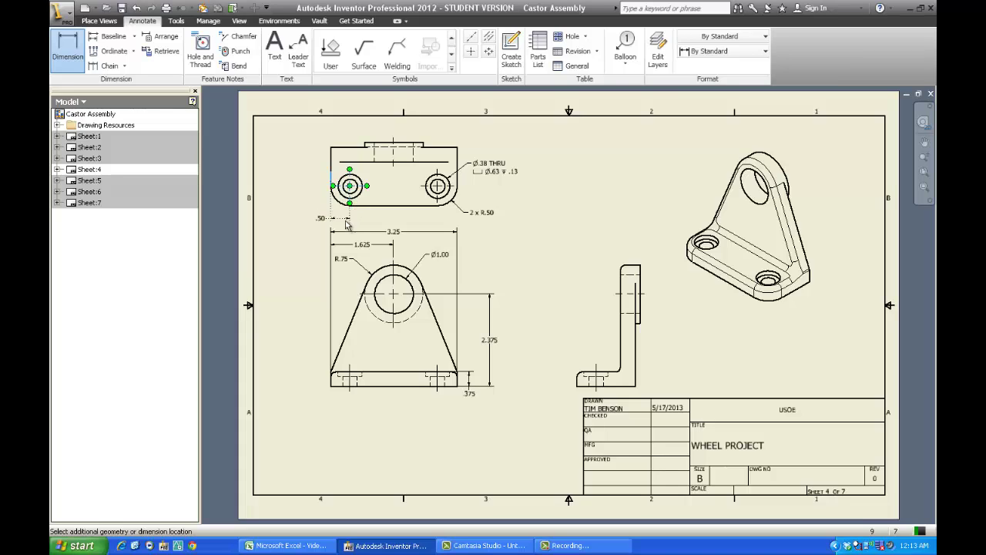
pyautogui.click(376, 249)
pyautogui.click(484, 329)
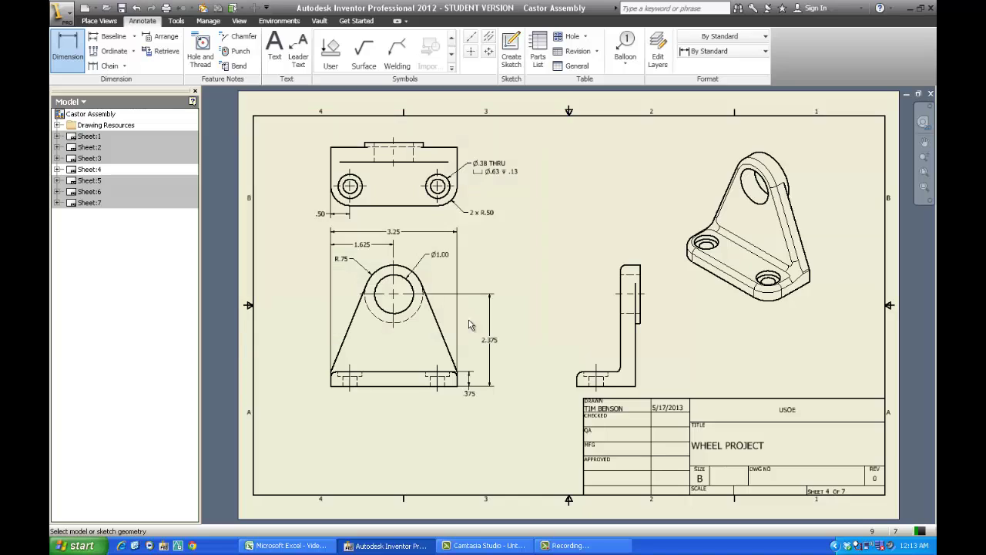
# Step: Dimension the center-to-center distance between the two counterbored holes below the top view, in line with the edge-to-hole dimension, keeping the default precision
pyautogui.click(350, 188)
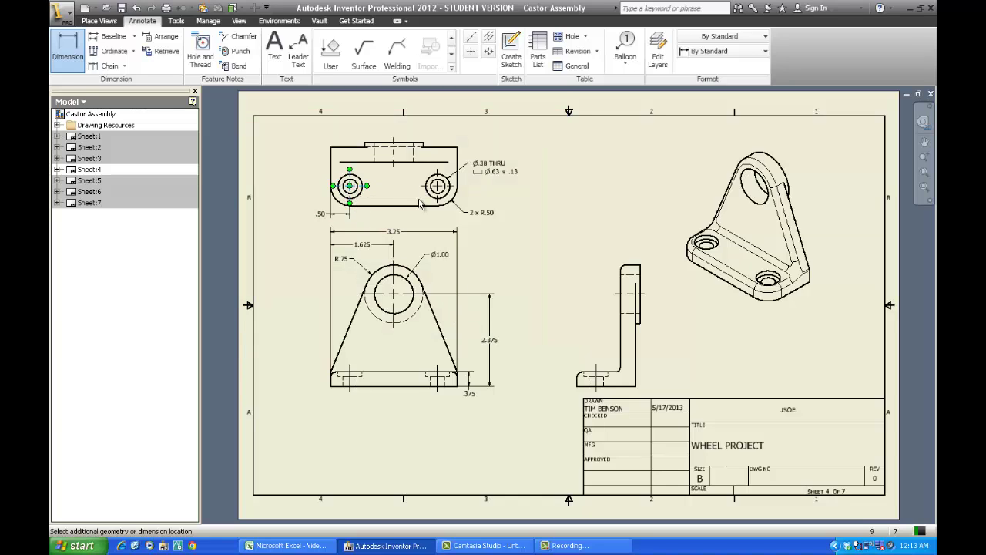
pyautogui.click(437, 188)
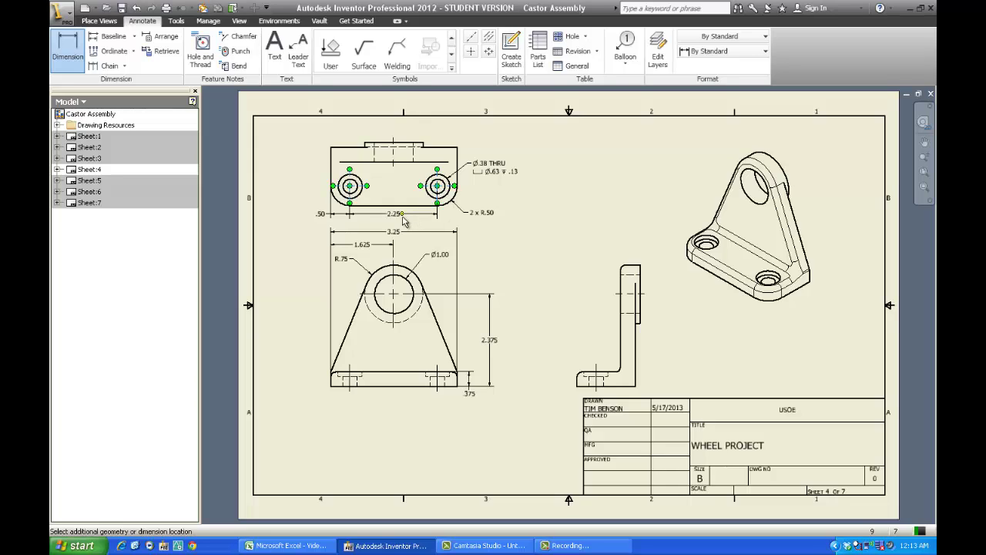
pyautogui.click(403, 222)
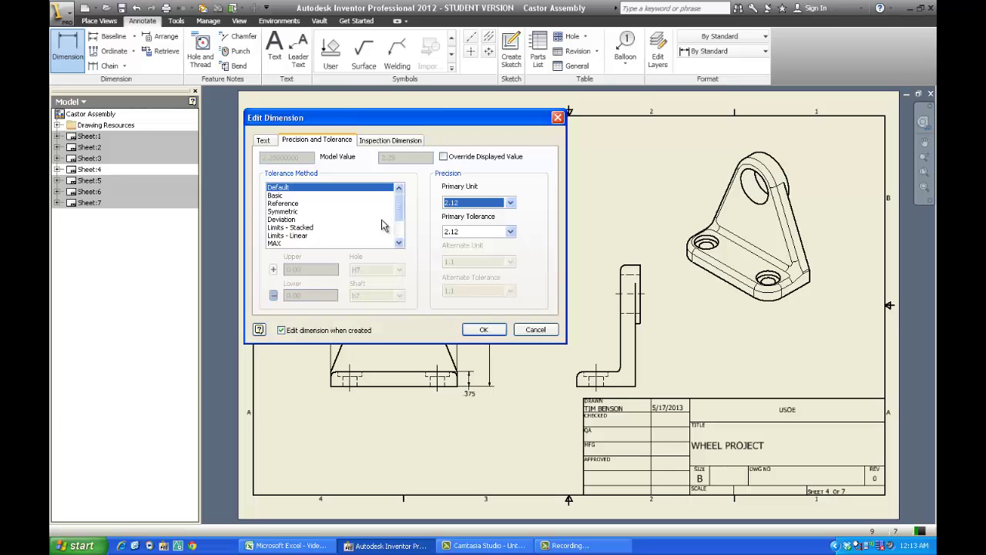
pyautogui.click(483, 330)
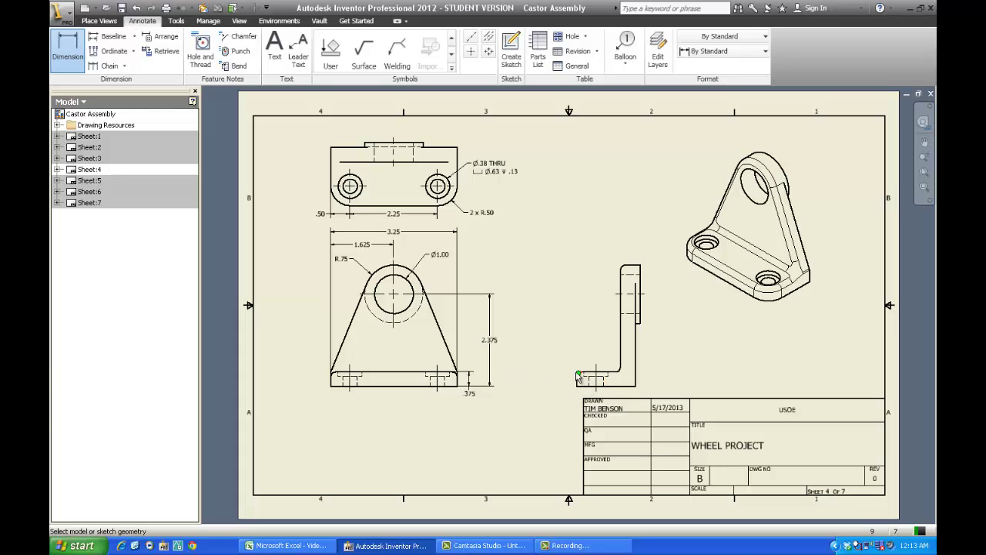
pyautogui.click(577, 377)
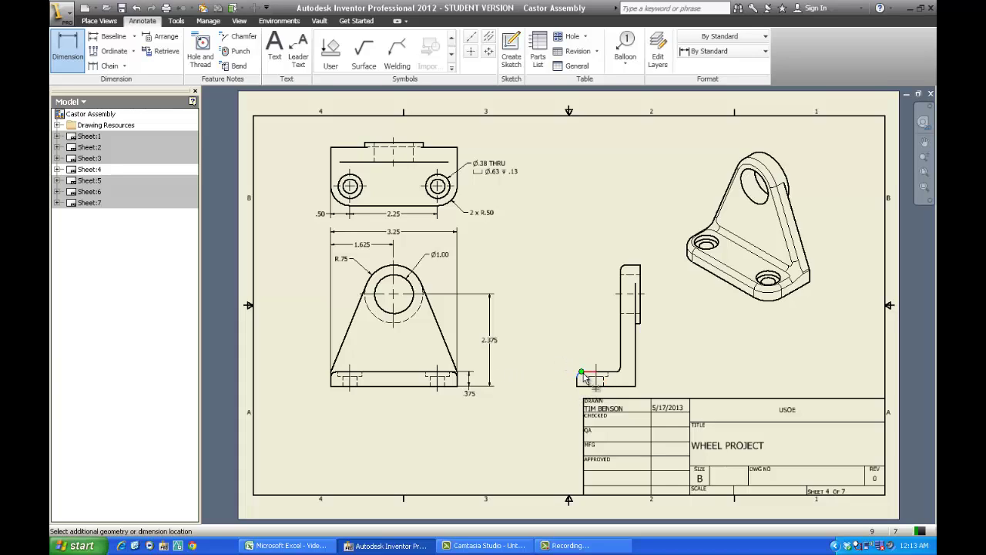
pyautogui.rightClick(571, 347)
pyautogui.click(597, 348)
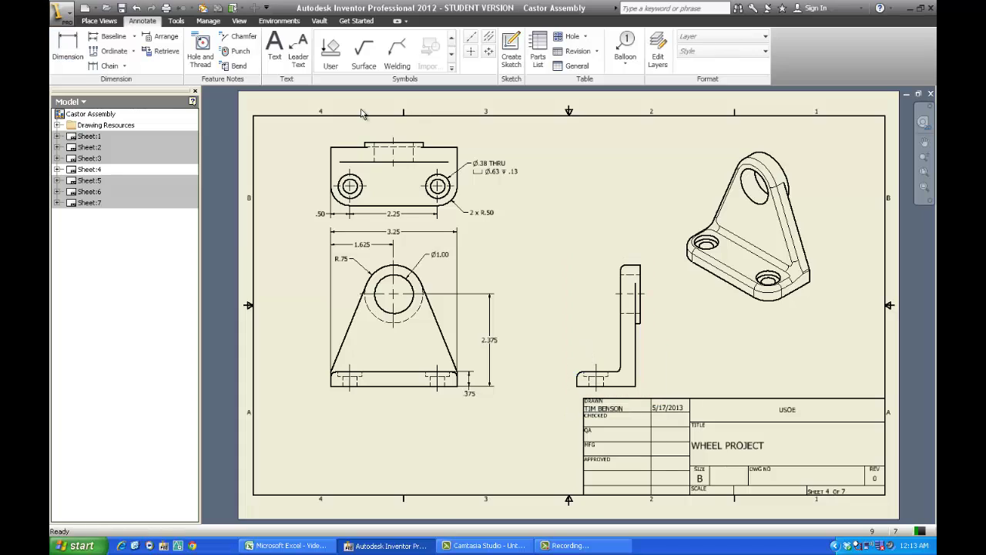
pyautogui.click(577, 375)
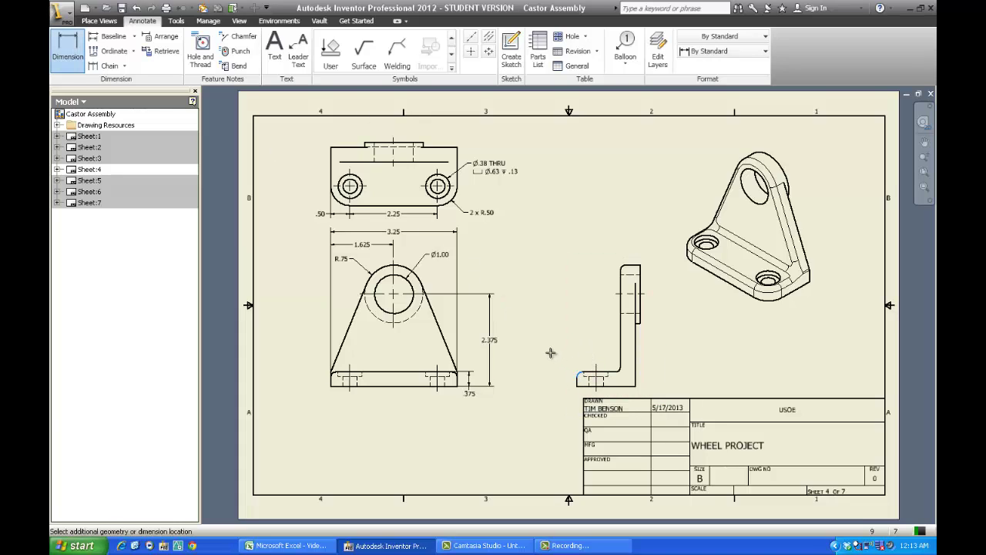
pyautogui.scroll(3, 578, 376)
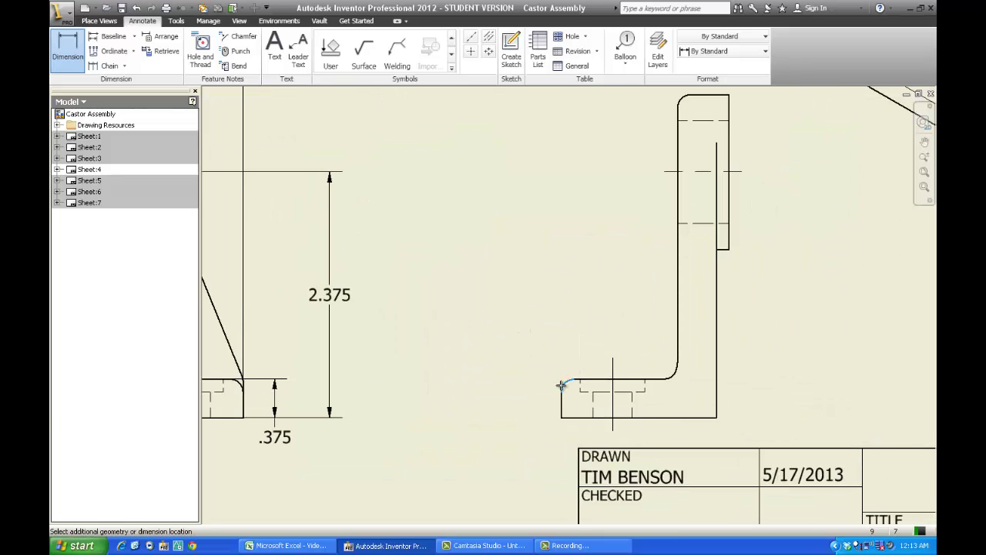
pyautogui.rightClick(505, 316)
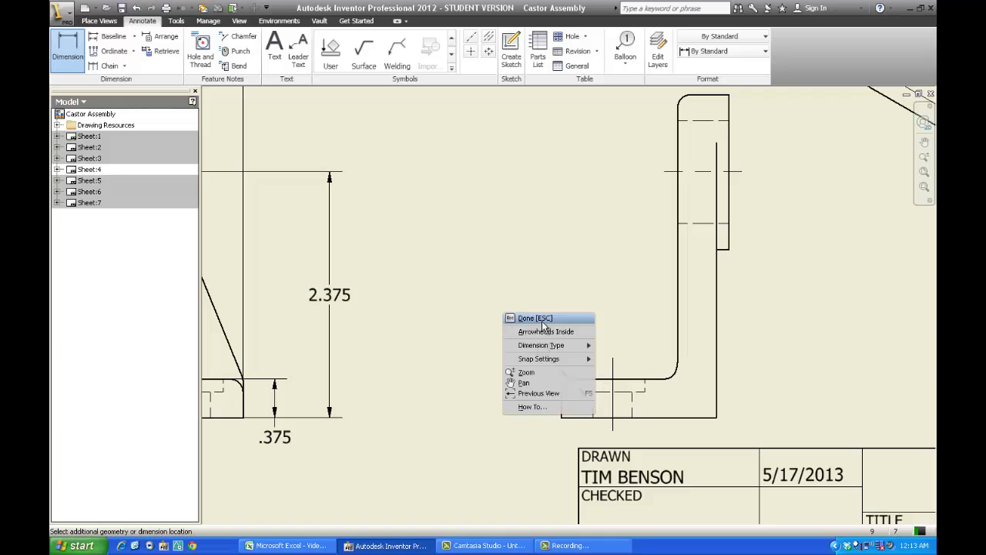
pyautogui.click(546, 318)
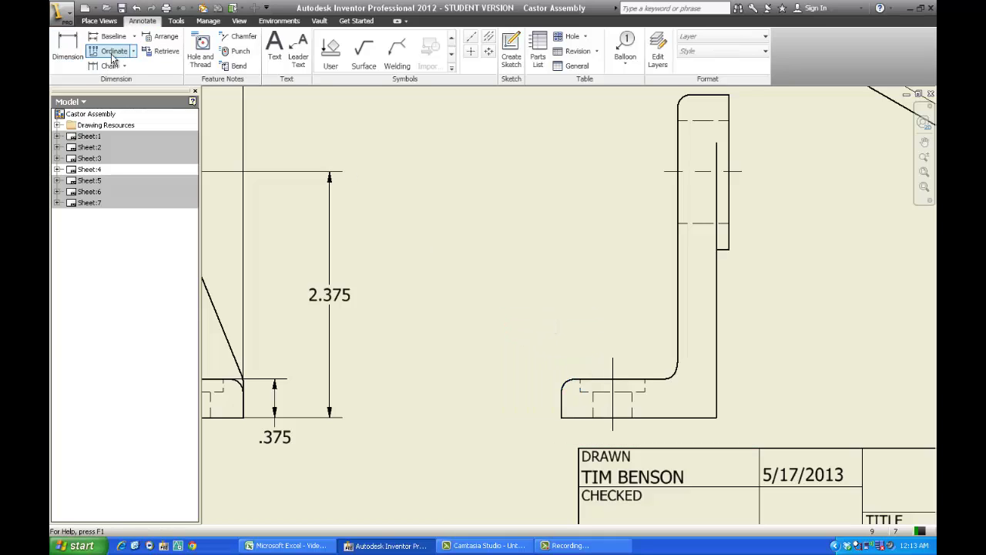
# Step: Dimension the radius of the base's upper-left rounded corner in the side view, with primary unit precision set to 3.123
pyautogui.click(68, 47)
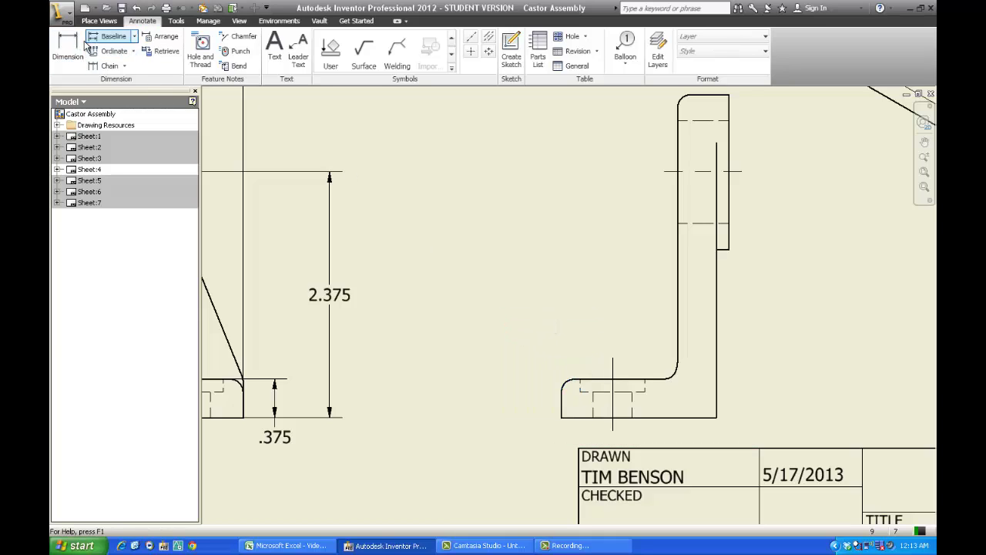
pyautogui.click(566, 383)
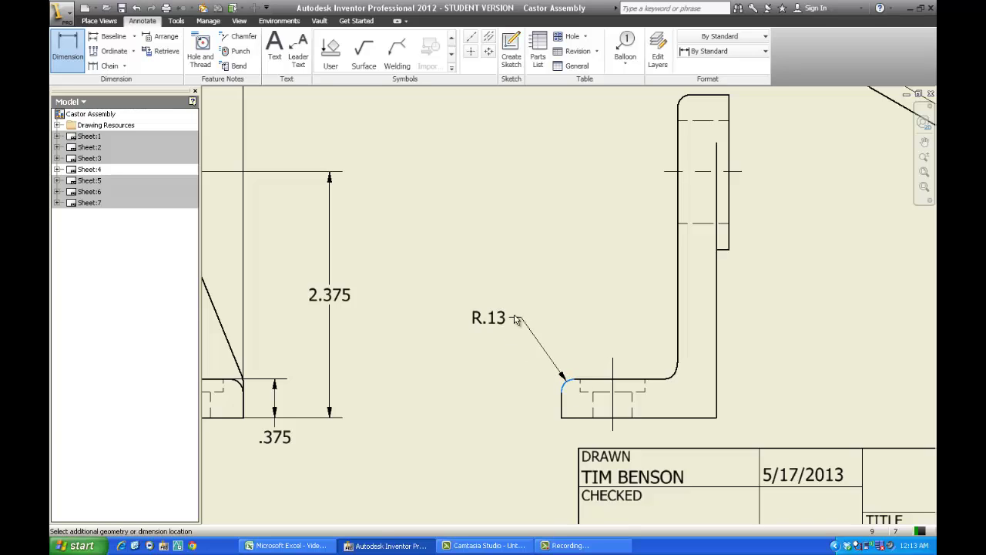
pyautogui.click(516, 323)
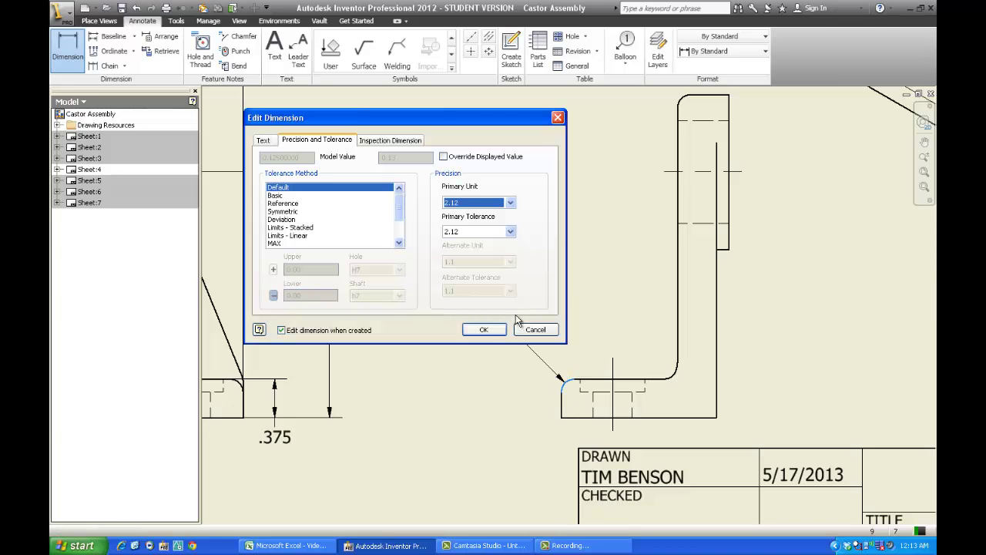
pyautogui.click(476, 204)
pyautogui.click(476, 235)
pyautogui.click(476, 233)
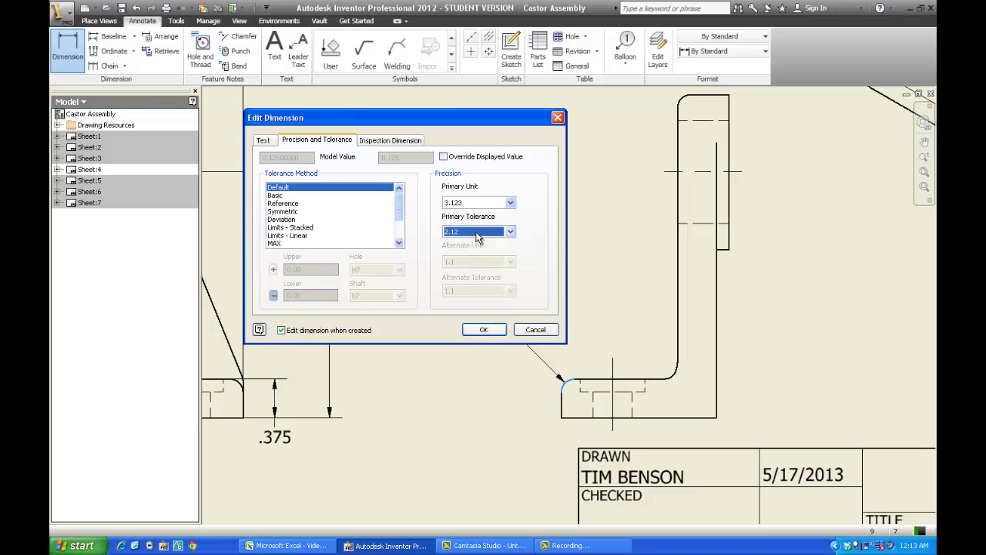
pyautogui.click(465, 261)
pyautogui.click(466, 235)
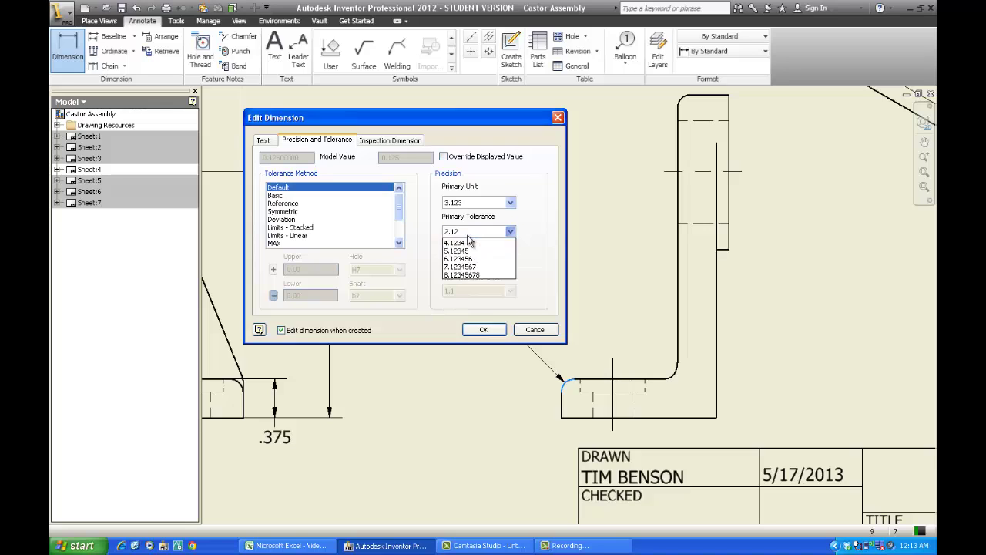
pyautogui.click(471, 264)
pyautogui.click(484, 329)
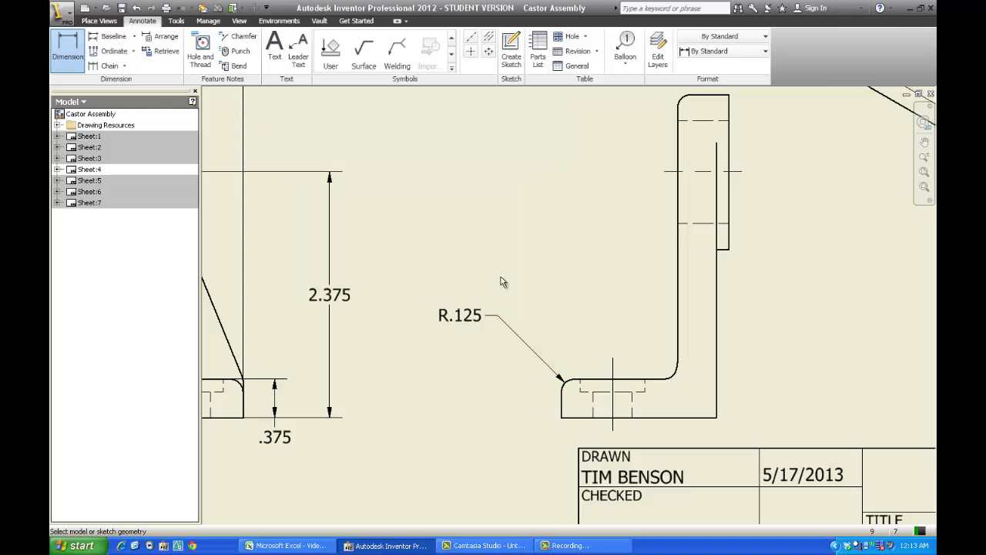
# Step: Append "TYP." after the value of the side view's corner radius dimension
pyautogui.doubleClick(479, 325)
pyautogui.click(263, 142)
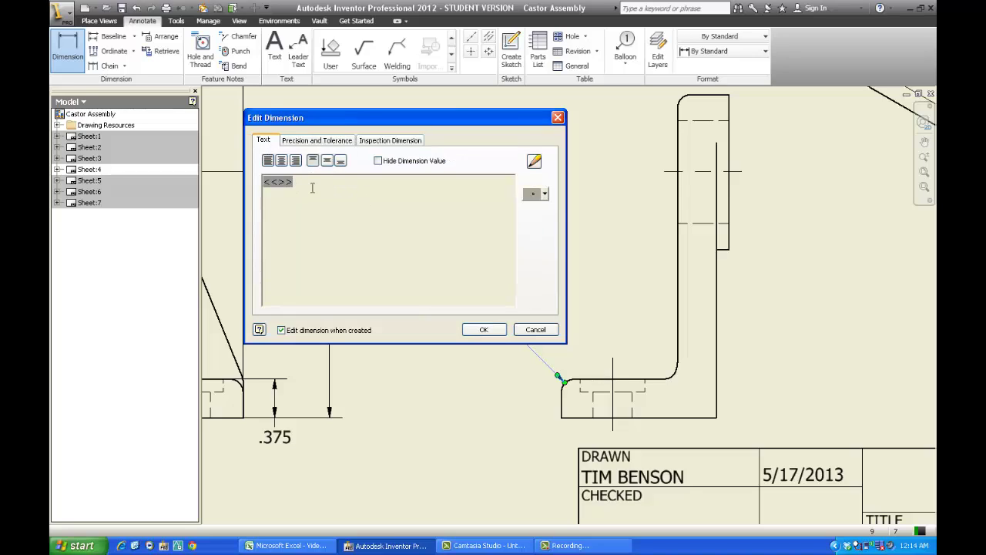
pyautogui.write('TYP.')
pyautogui.click(483, 328)
pyautogui.scroll(-6, 542, 264)
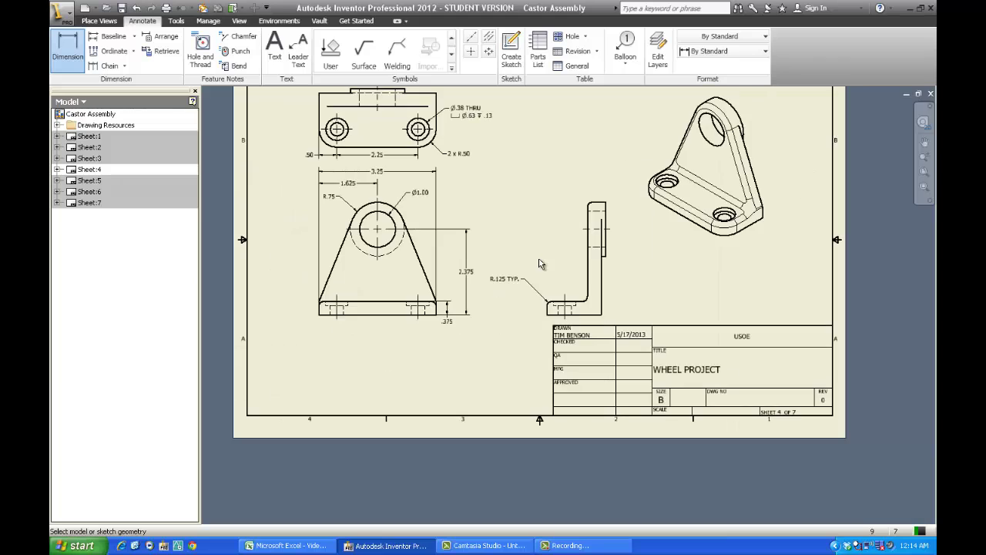
pyautogui.moveTo(501, 284)
pyautogui.mouseDown(button='middle')
pyautogui.moveTo(493, 327)
pyautogui.moveTo(455, 324)
pyautogui.mouseUp(button='middle')
pyautogui.scroll(-1, 477, 301)
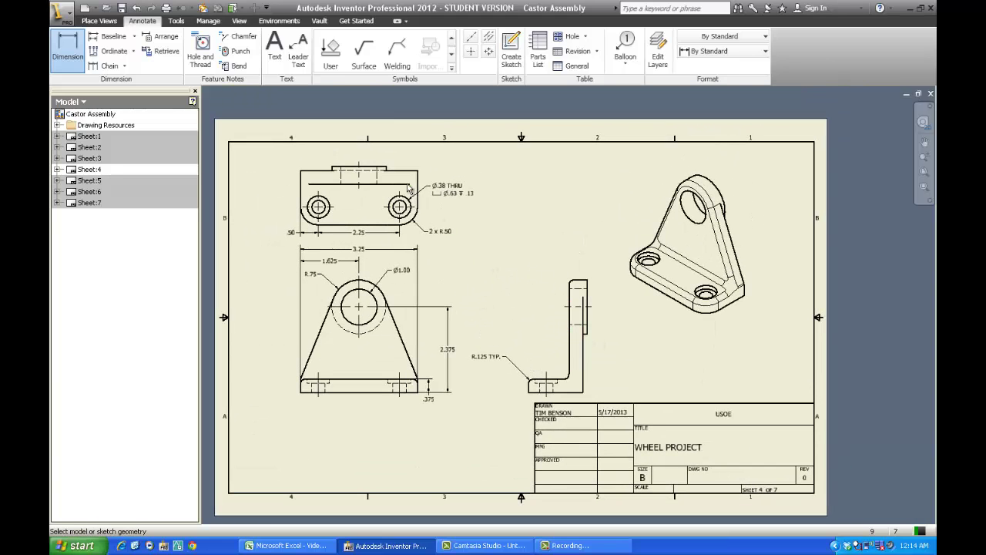
pyautogui.click(68, 46)
pyautogui.scroll(2, 535, 389)
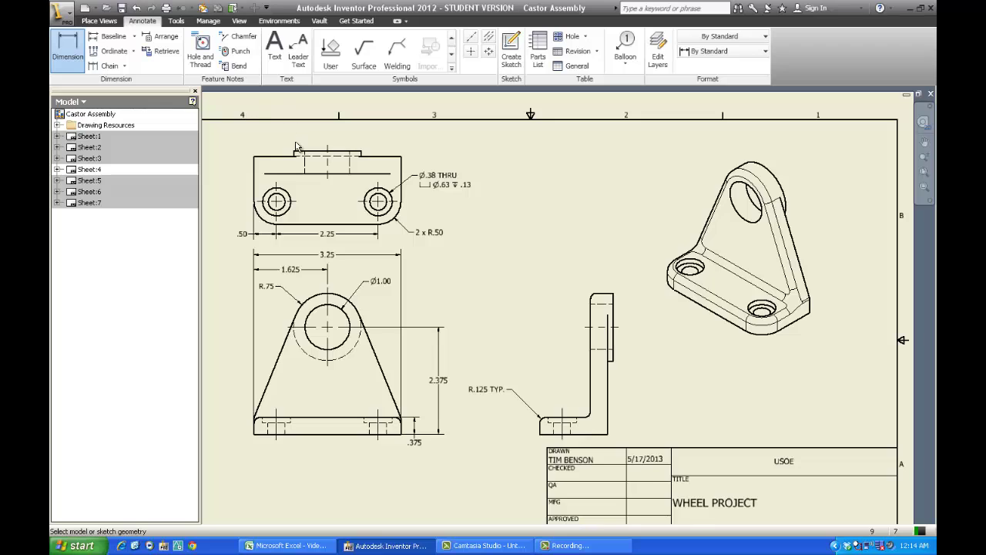
pyautogui.rightClick(562, 177)
pyautogui.click(588, 178)
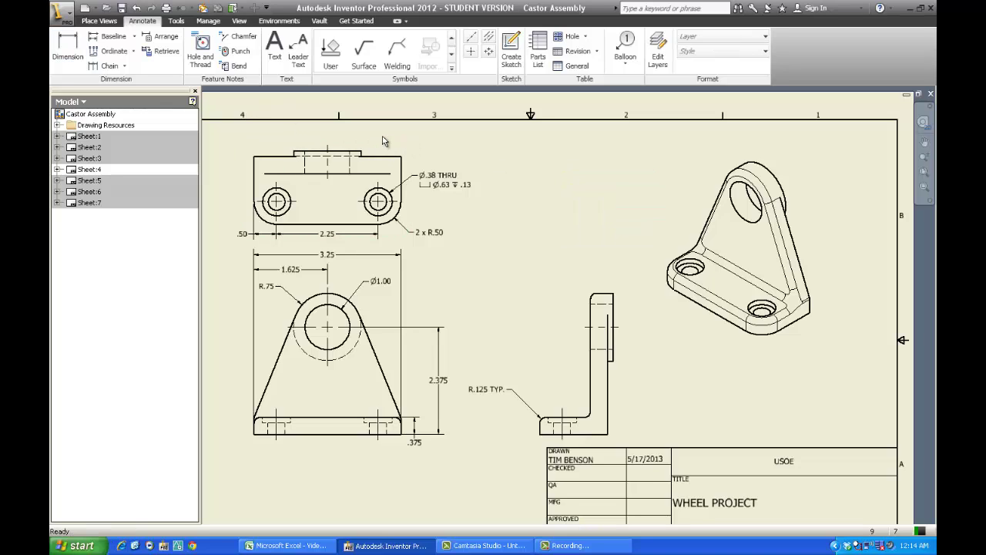
# Step: Move the top view slightly up and the side view closer to the front view
pyautogui.moveTo(382, 137); pyautogui.dragTo(381, 124)
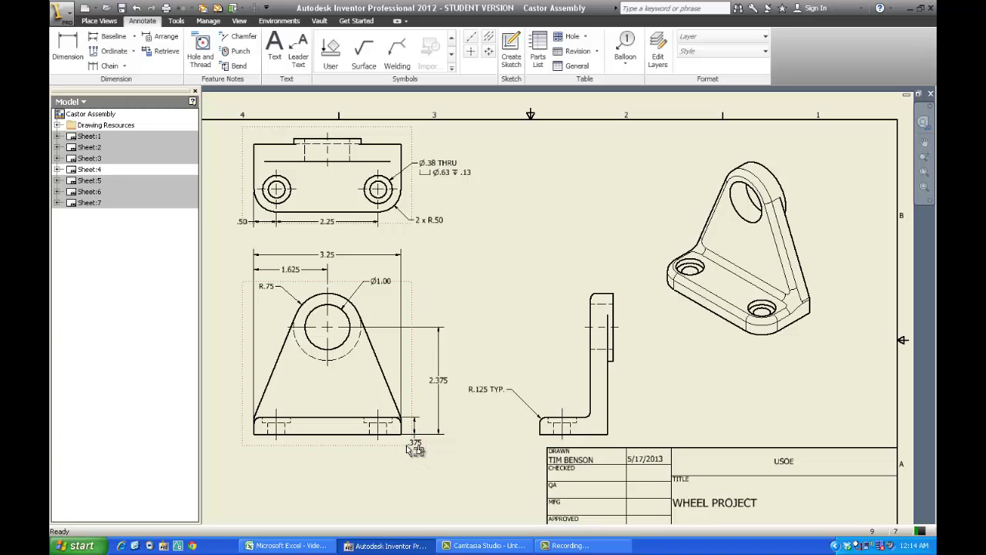
pyautogui.moveTo(404, 434); pyautogui.dragTo(547, 430, button='middle')
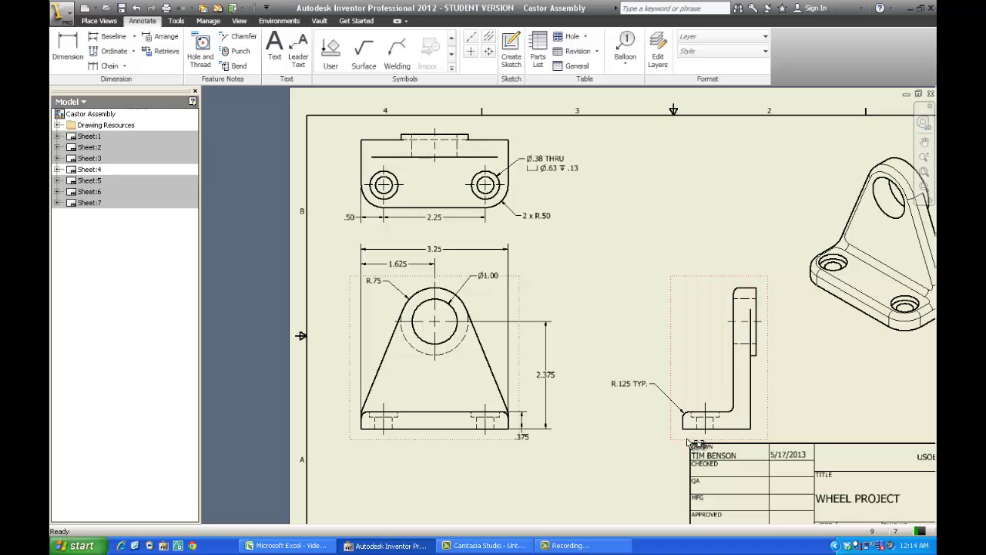
pyautogui.moveTo(688, 442); pyautogui.dragTo(609, 442)
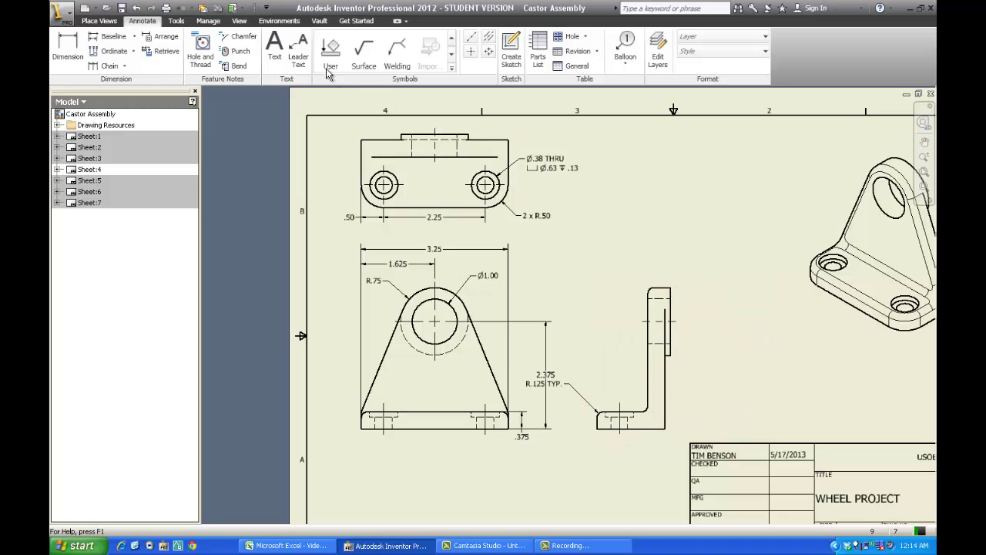
# Step: Dimension the overall base depth below the side view, keeping the default precision
pyautogui.click(68, 48)
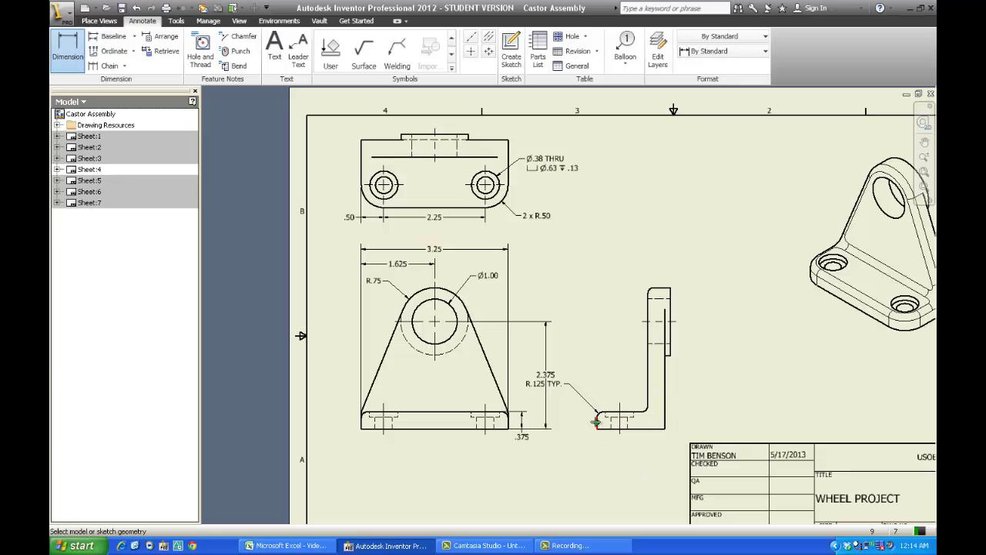
pyautogui.click(596, 422)
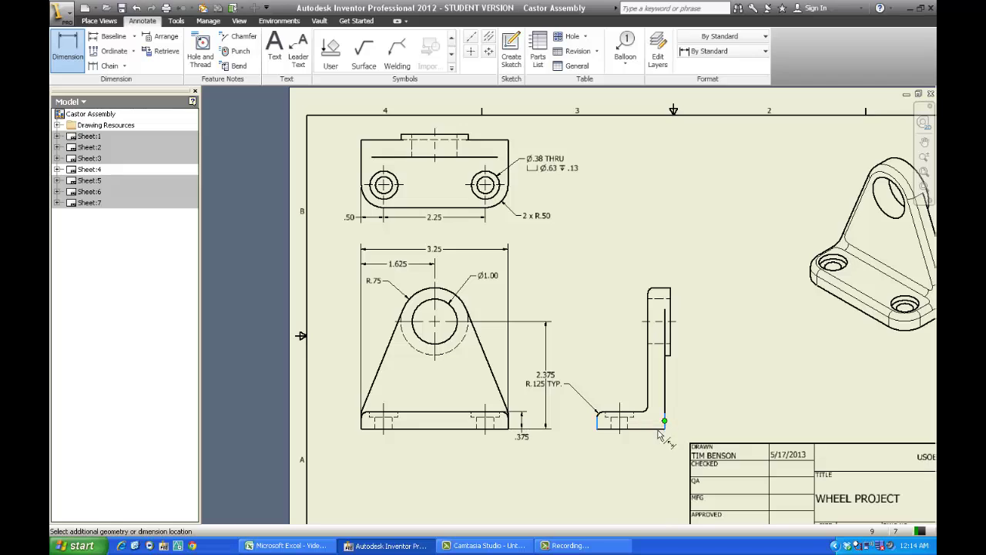
pyautogui.click(658, 433)
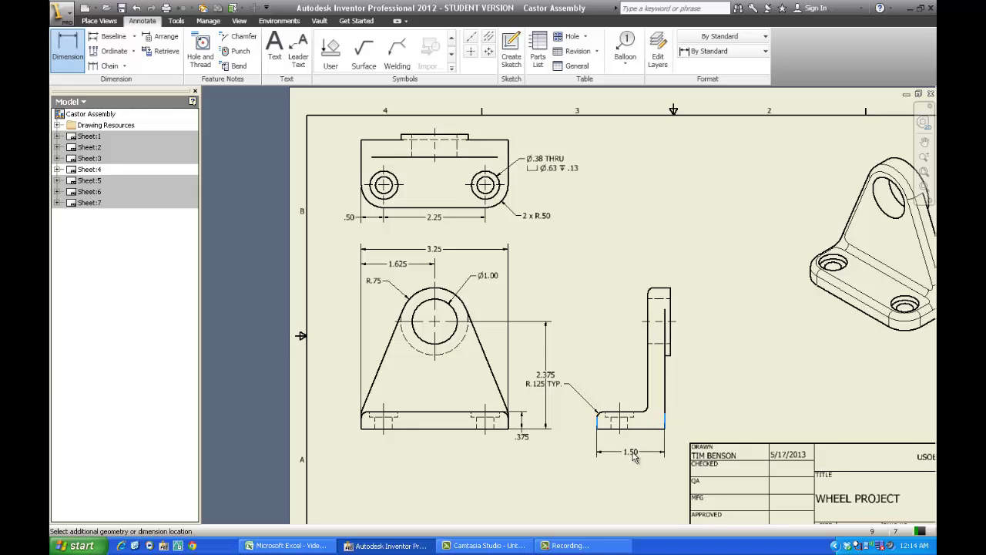
pyautogui.click(633, 457)
pyautogui.click(493, 330)
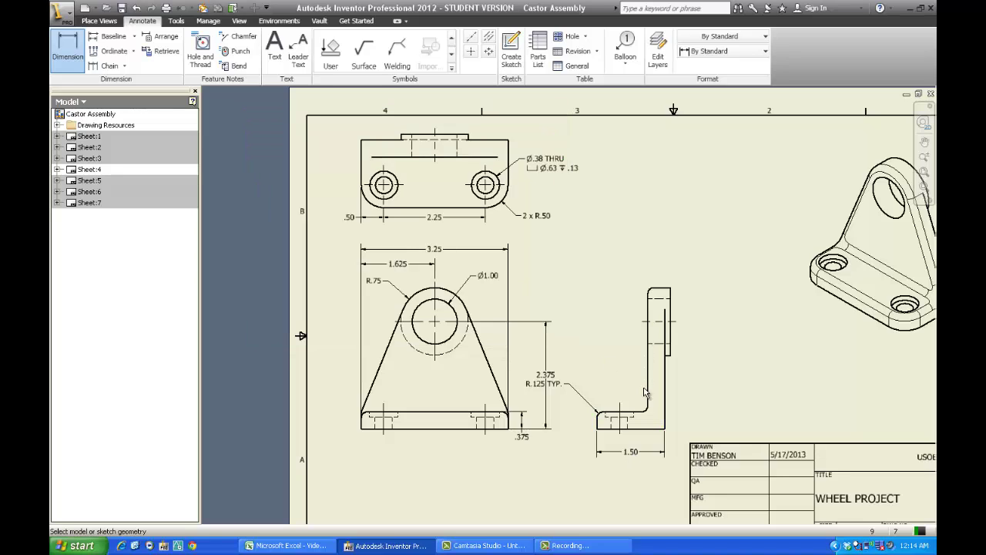
# Step: Dimension the horizontal distance from the base's front edge to the upright's front face above the side view, with unit and tolerance precision 3.123
pyautogui.click(597, 423)
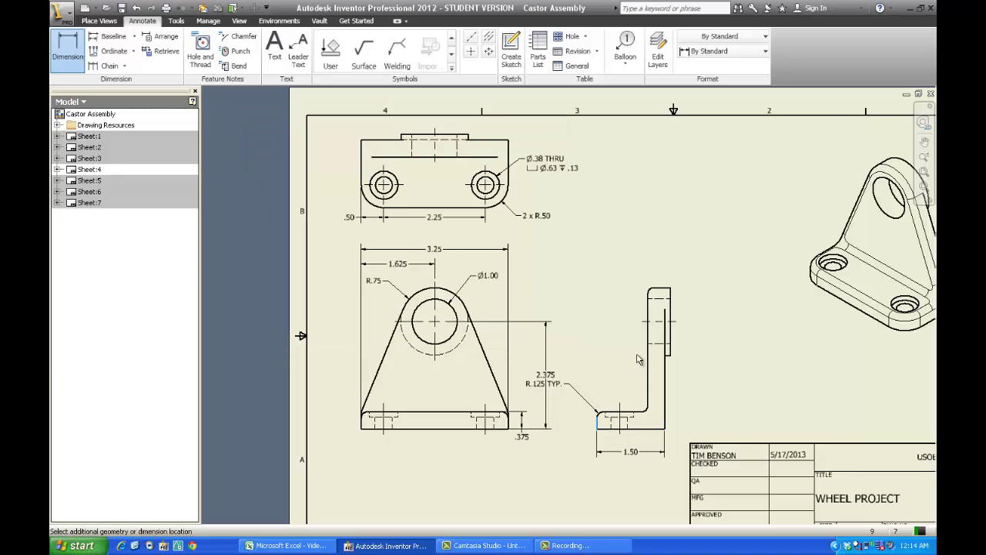
pyautogui.click(647, 308)
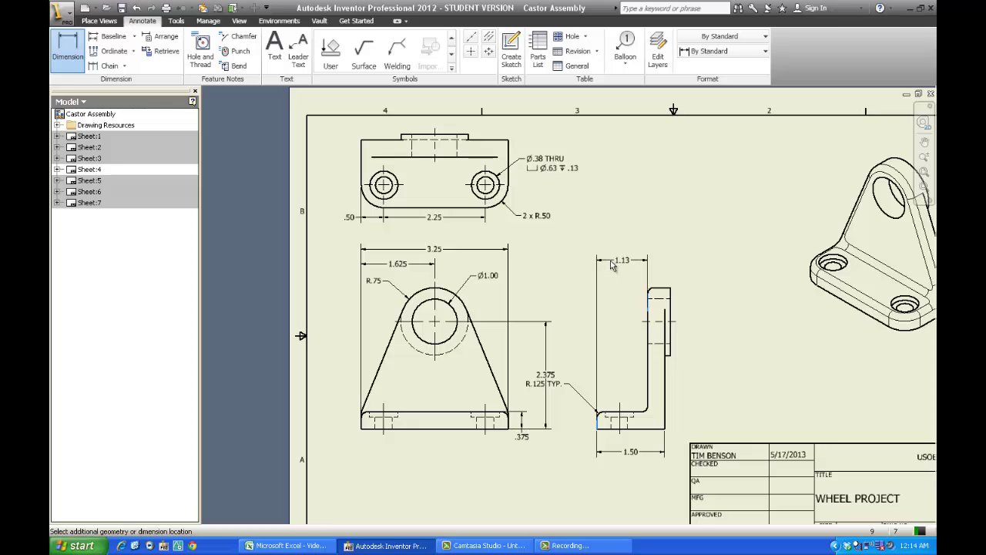
pyautogui.click(615, 266)
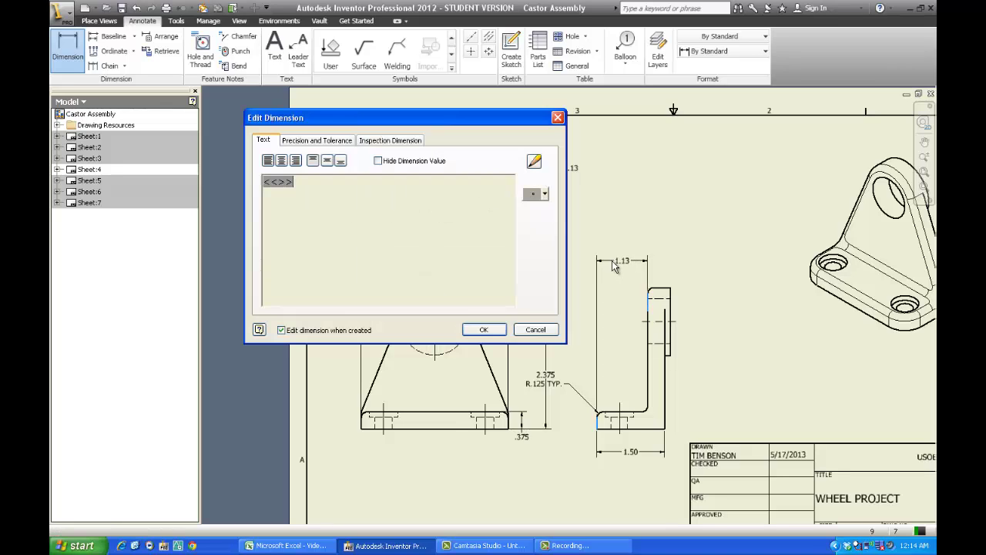
pyautogui.click(316, 139)
pyautogui.click(510, 202)
pyautogui.click(476, 240)
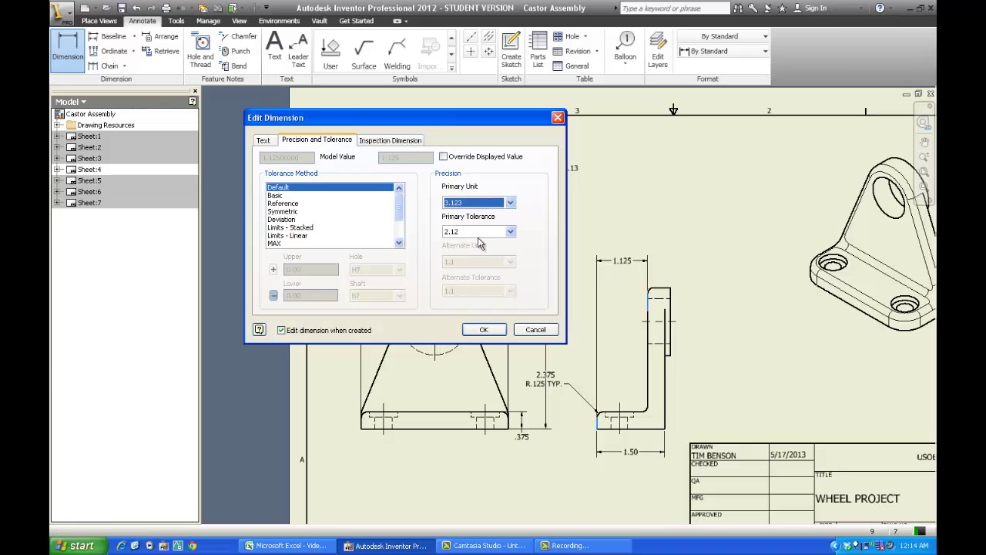
pyautogui.click(478, 233)
pyautogui.click(463, 267)
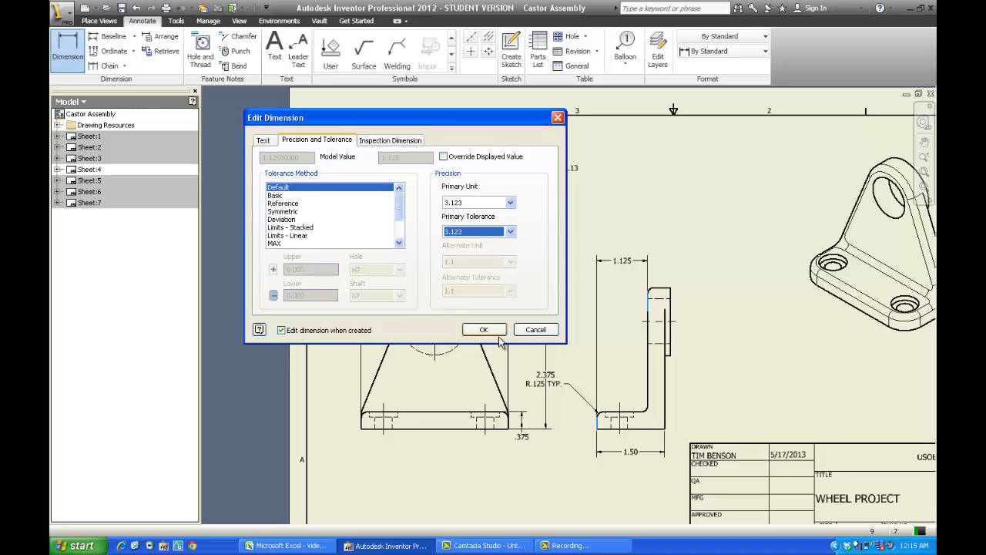
pyautogui.click(484, 330)
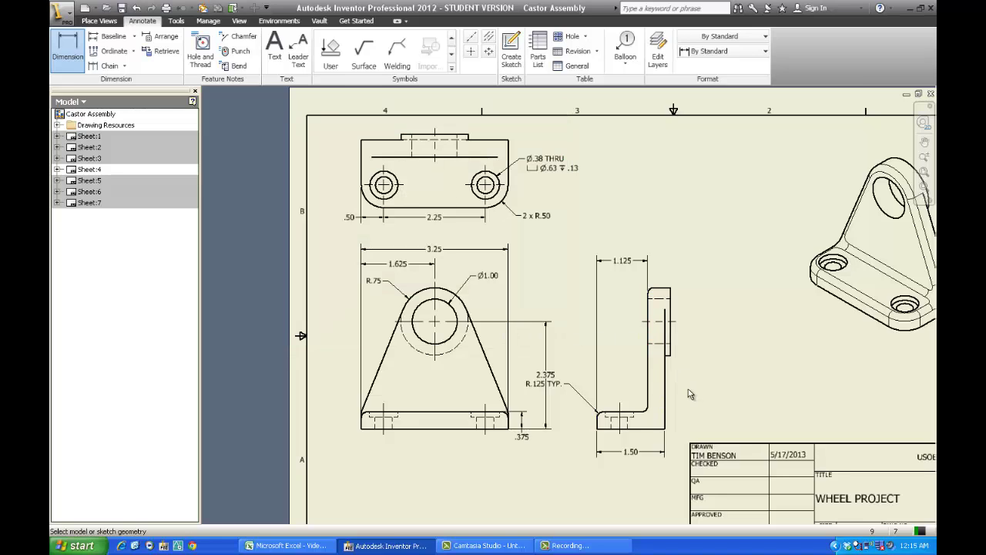
# Step: Dimension the boss's projection beyond the upright's back face in the side view, with primary unit and primary tolerance precision set to 3.123
pyautogui.click(665, 355)
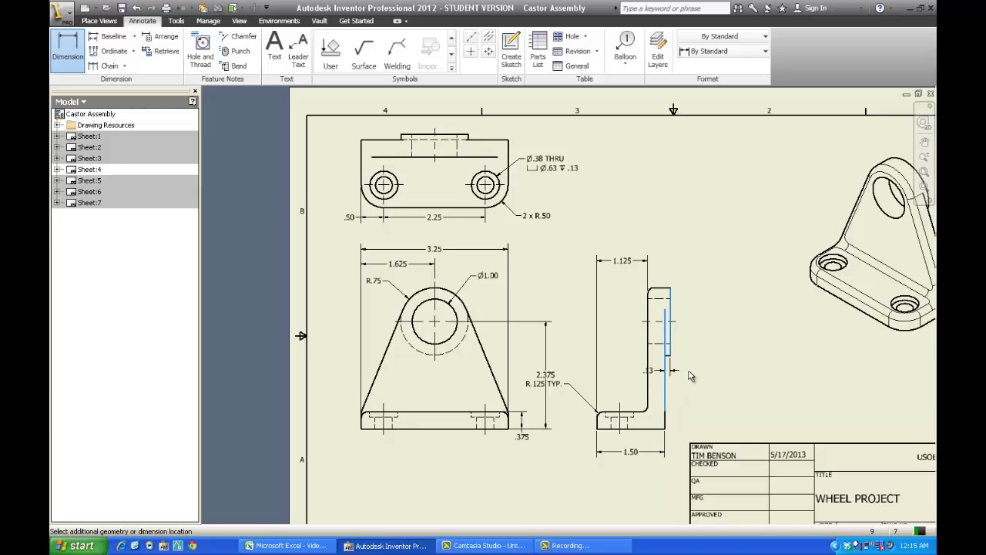
pyautogui.click(651, 369)
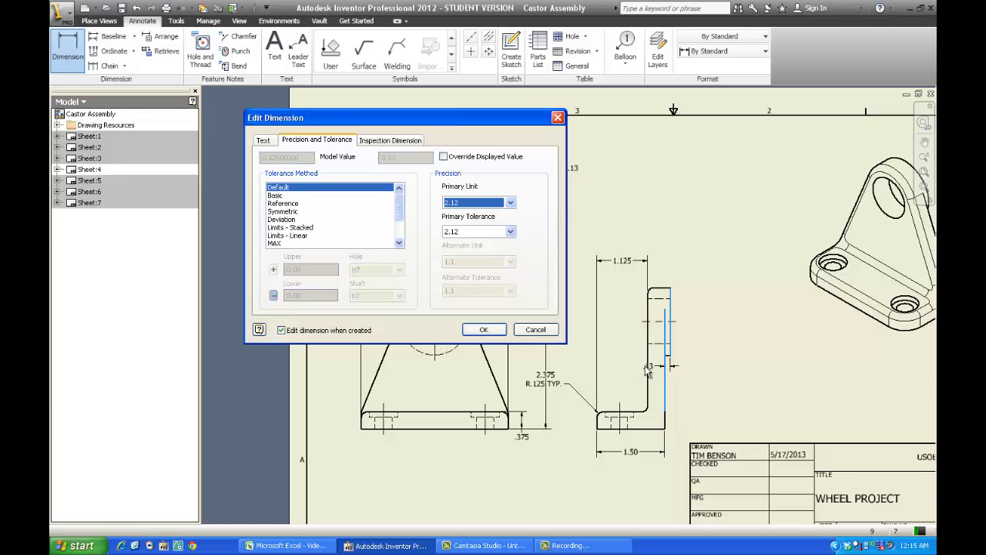
pyautogui.click(466, 202)
pyautogui.click(465, 241)
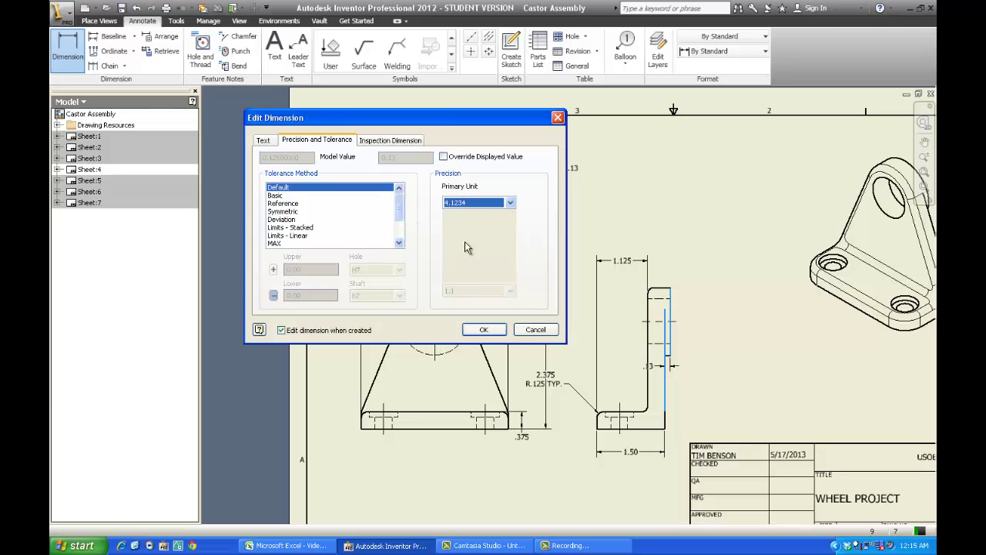
pyautogui.click(476, 205)
pyautogui.click(467, 236)
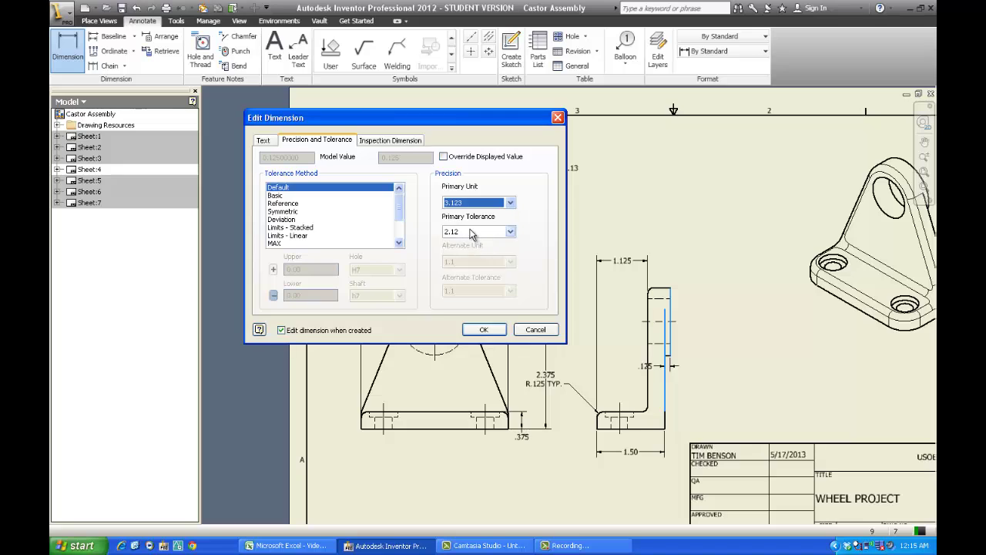
pyautogui.click(470, 231)
pyautogui.click(466, 267)
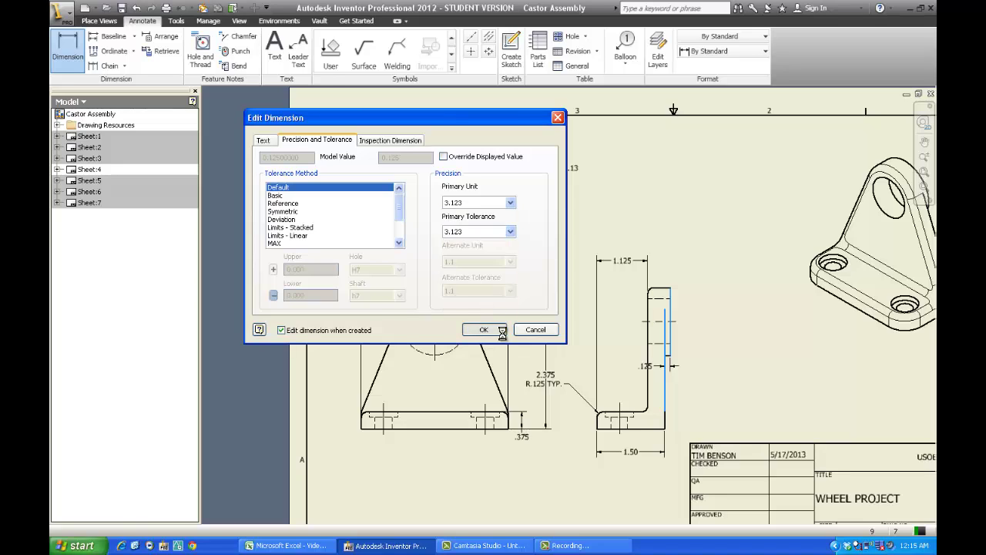
pyautogui.click(484, 328)
# Step: Move the boss projection dimension's text to the outer side of the side view, clear of the upright
pyautogui.doubleClick(652, 368)
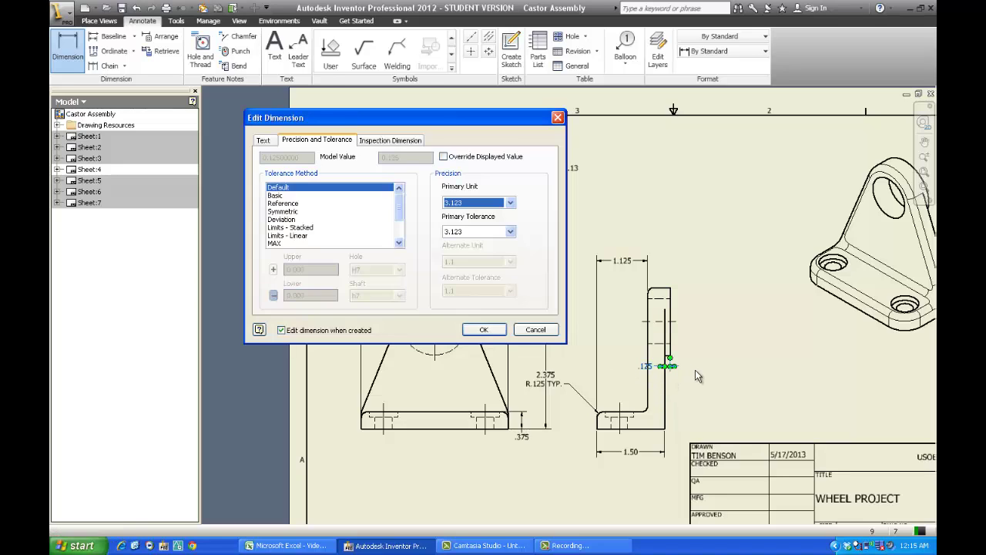
pyautogui.click(532, 329)
pyautogui.rightClick(704, 314)
pyautogui.click(727, 319)
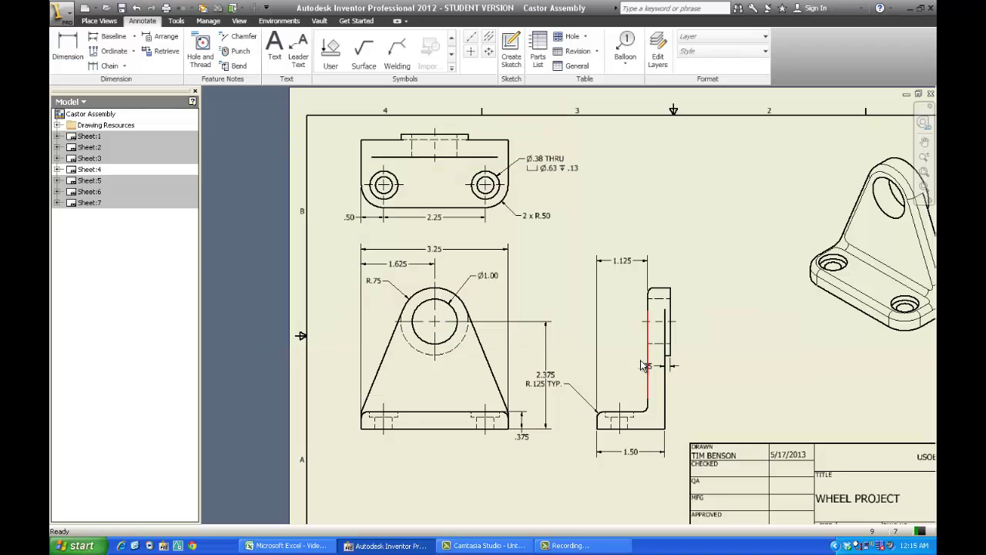
pyautogui.moveTo(664, 372); pyautogui.dragTo(691, 369)
pyautogui.click(675, 241)
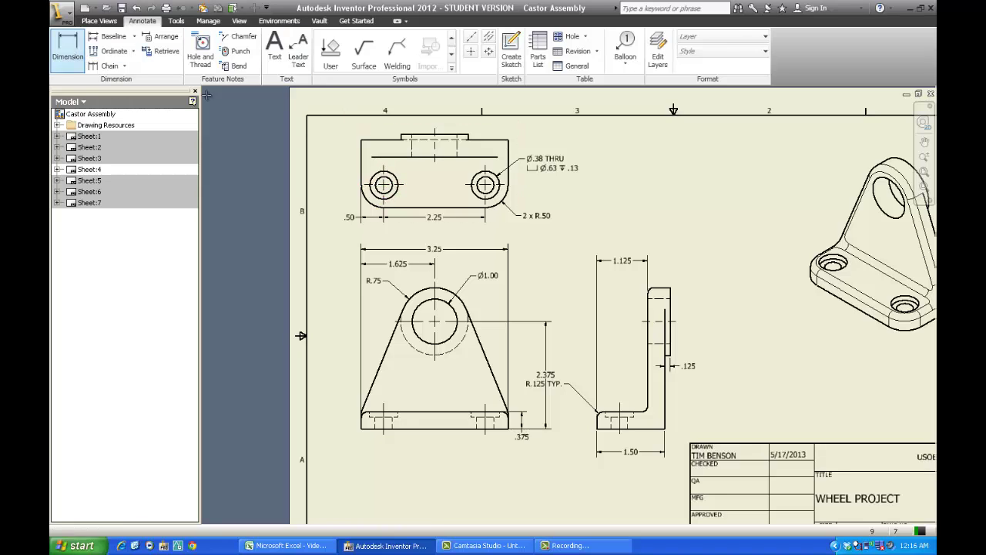
# Step: Dimension the vertical distance from the top view's lower edge to the left hole's center, placed left of the view with default precision
pyautogui.click(67, 53)
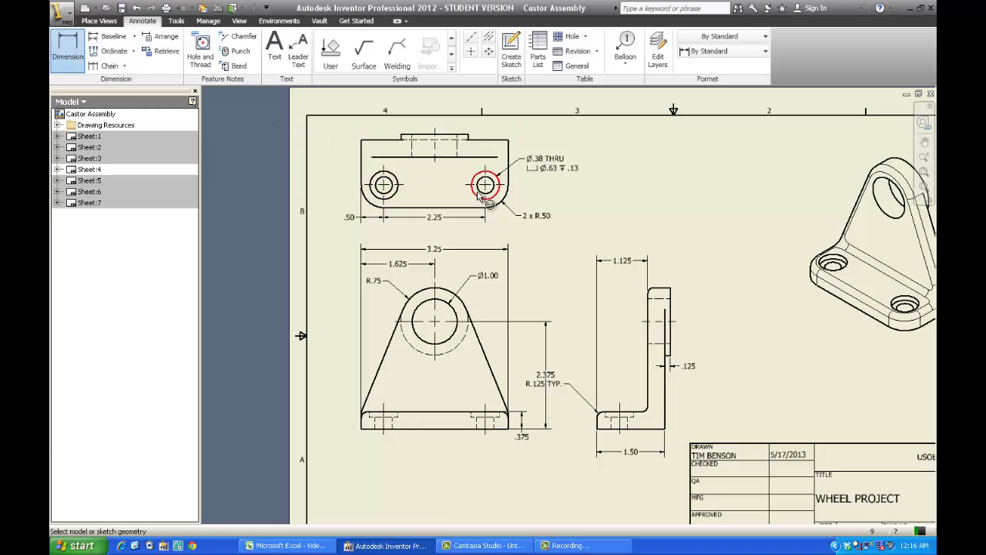
pyautogui.click(397, 207)
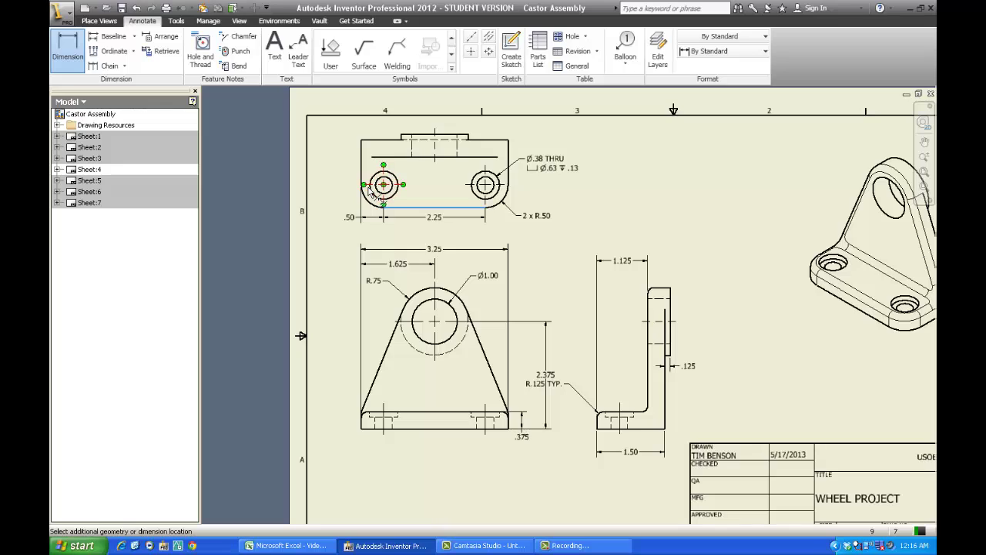
pyautogui.click(363, 186)
pyautogui.click(348, 190)
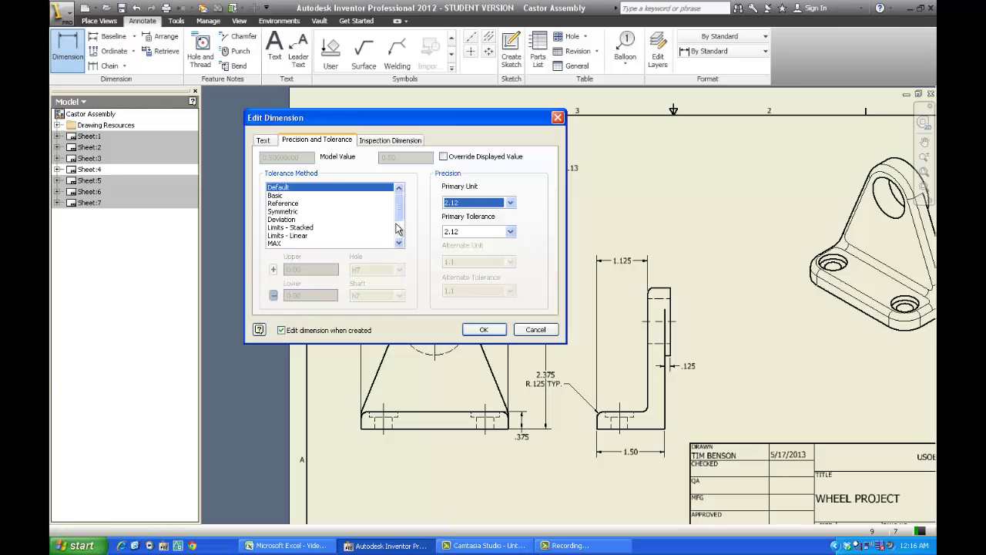
pyautogui.click(477, 329)
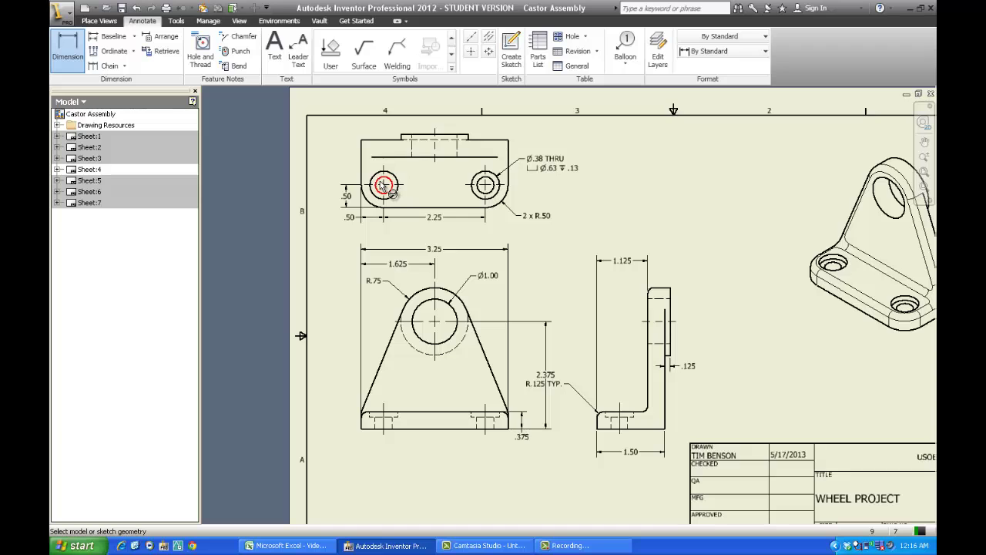
pyautogui.scroll(2, 482, 238)
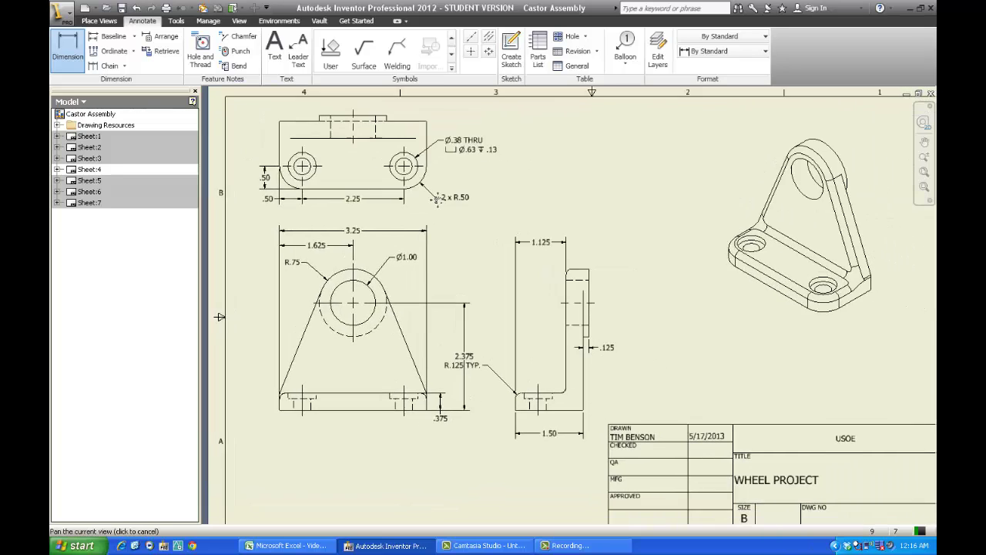
pyautogui.scroll(-2, 482, 238)
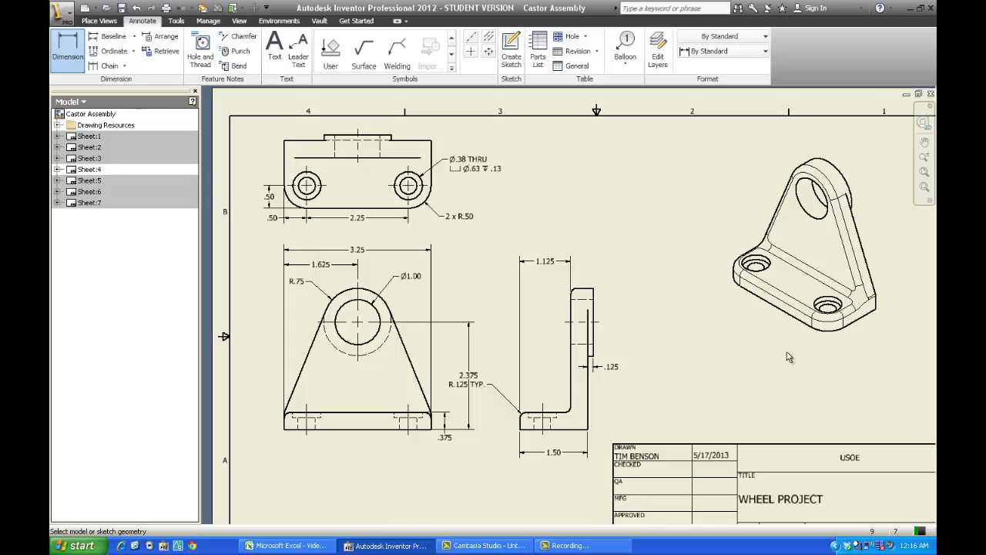
pyautogui.rightClick(608, 219)
pyautogui.click(612, 215)
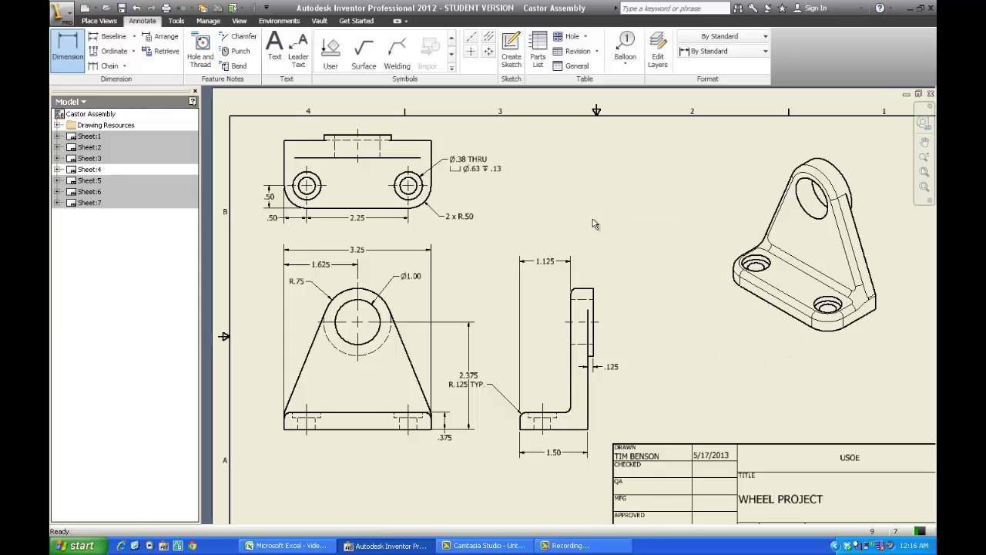